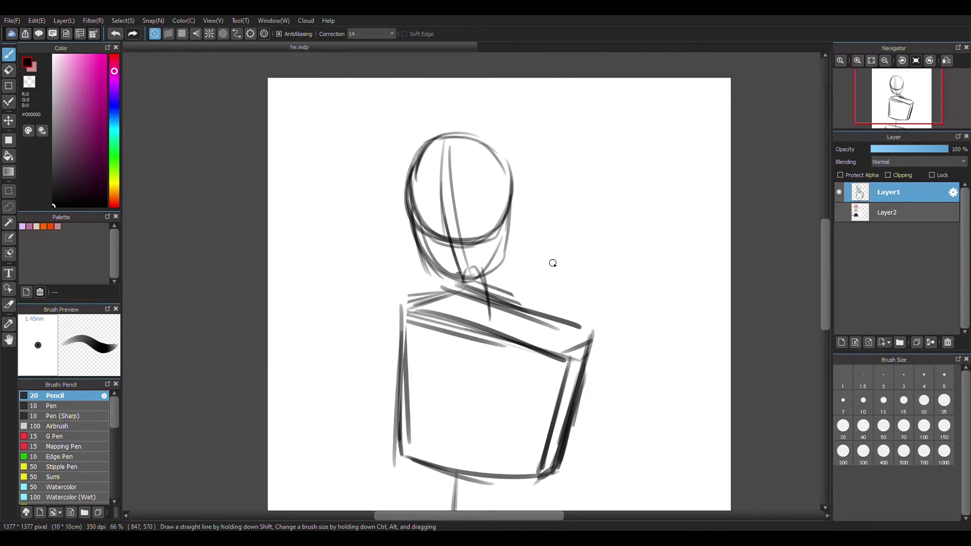
# Step: Sketch a rough raised hand beside the head, the shoulder joint and the bent arm connecting them
pyautogui.moveTo(552, 262)
pyautogui.mouseDown()
pyautogui.moveTo(556, 225)
pyautogui.moveTo(505, 253)
pyautogui.moveTo(594, 263)
pyautogui.mouseUp()
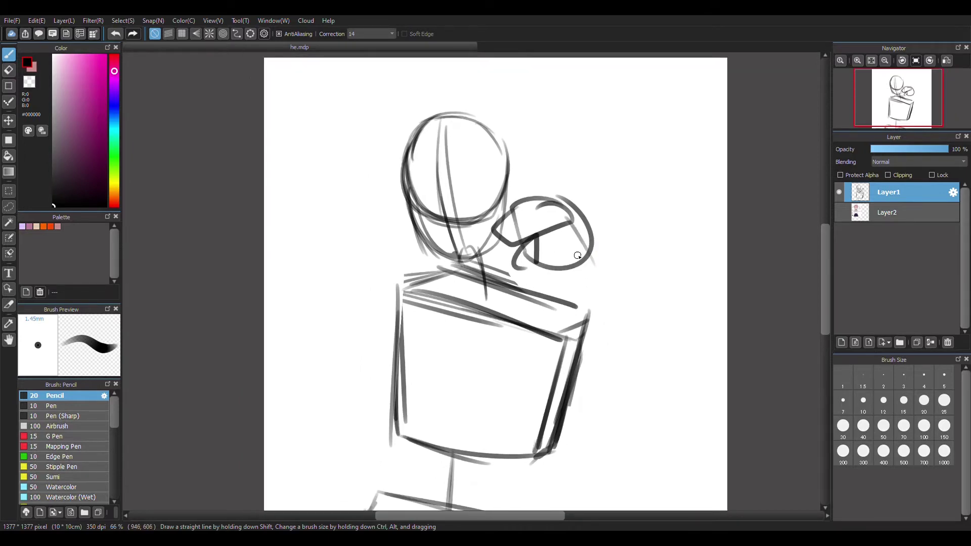
pyautogui.moveTo(566, 311); pyautogui.dragTo(556, 349)
pyautogui.moveTo(580, 273); pyautogui.dragTo(663, 406)
pyautogui.moveTo(581, 359); pyautogui.dragTo(660, 405)
# Step: Sketch the lowered arm from its rounded shoulder to the elbow, with a blocky hand resting across the torso
pyautogui.moveTo(449, 290)
pyautogui.mouseDown()
pyautogui.moveTo(452, 329)
pyautogui.moveTo(383, 395)
pyautogui.mouseUp()
pyautogui.scroll(-1, 451, 329)
pyautogui.scroll(-2, 384, 396)
pyautogui.moveTo(451, 285); pyautogui.dragTo(367, 410)
pyautogui.moveTo(394, 350); pyautogui.dragTo(372, 415)
pyautogui.moveTo(424, 362)
pyautogui.mouseDown()
pyautogui.moveTo(510, 357)
pyautogui.moveTo(489, 343)
pyautogui.mouseUp()
pyautogui.moveTo(489, 343); pyautogui.dragTo(480, 384)
pyautogui.moveTo(405, 369)
pyautogui.mouseDown()
pyautogui.moveTo(470, 398)
pyautogui.moveTo(456, 362)
pyautogui.moveTo(462, 434)
pyautogui.mouseUp()
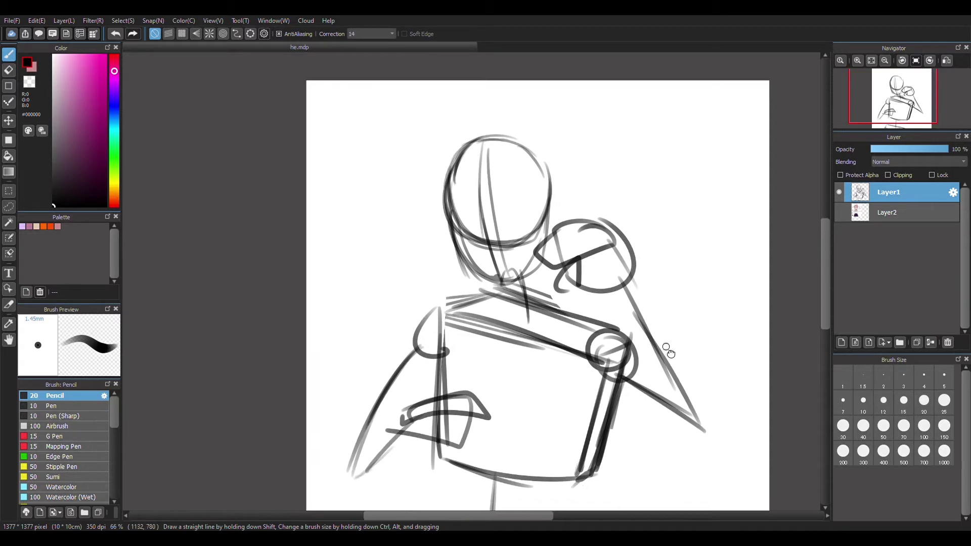
pyautogui.moveTo(668, 342); pyautogui.dragTo(620, 323)
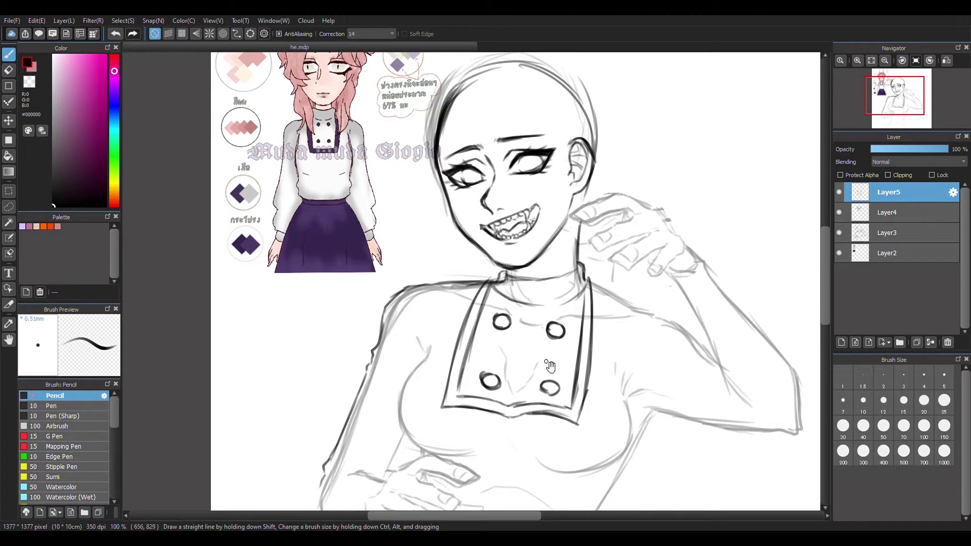
# Step: Draw the lowered arm's sleeve around the elbow and add its gathered cuff near the wrist
pyautogui.moveTo(550, 366); pyautogui.dragTo(623, 283)
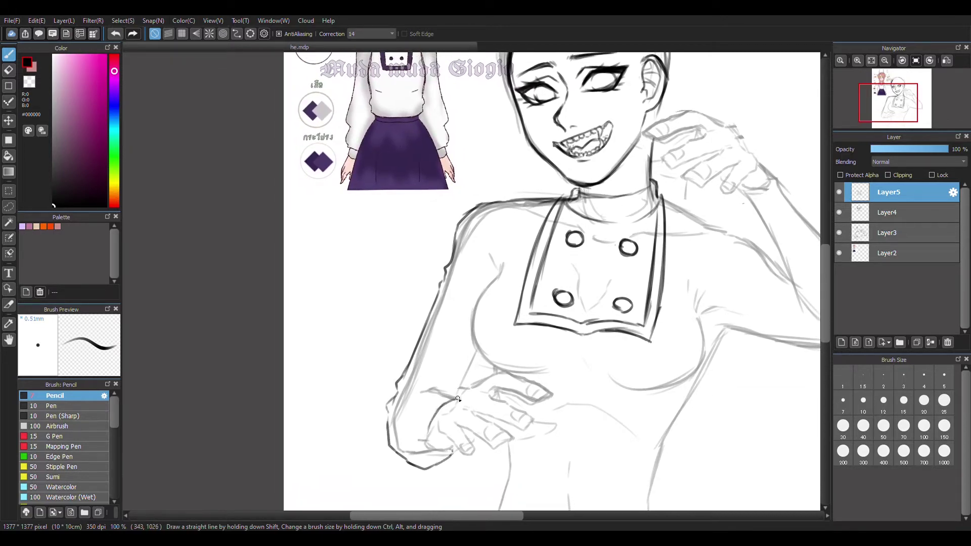
pyautogui.moveTo(429, 385); pyautogui.dragTo(457, 381)
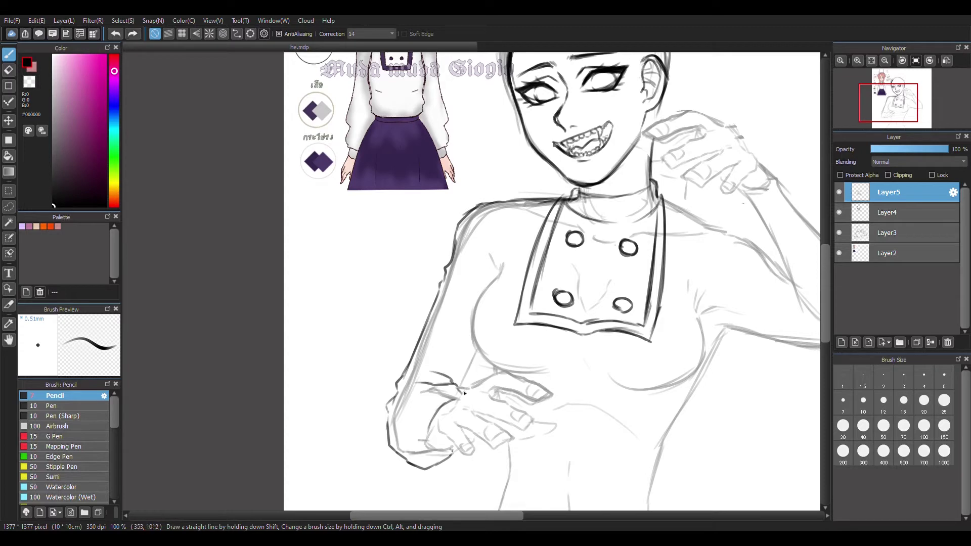
pyautogui.moveTo(521, 284); pyautogui.dragTo(481, 337)
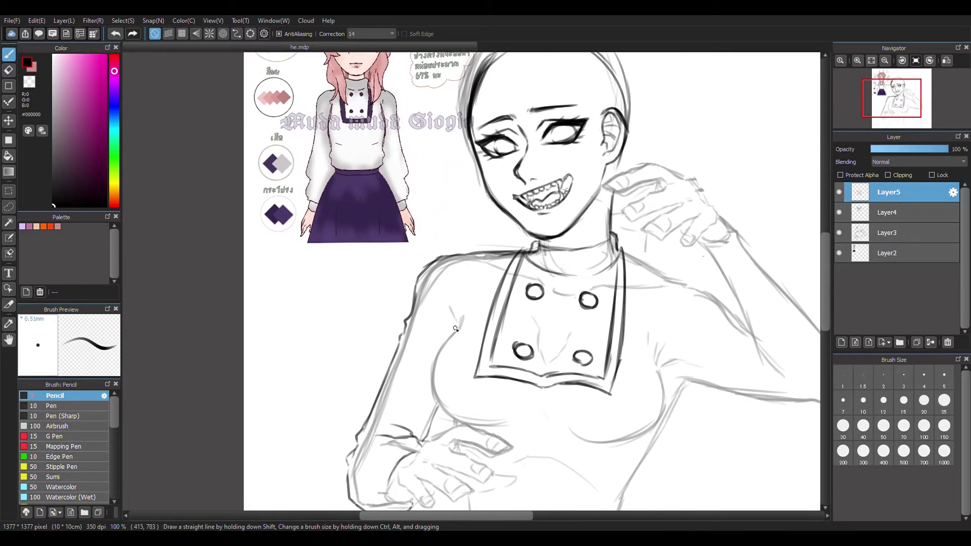
# Step: Draw armpit folds and the chest's side contour next to the lowered arm, redoing strokes until they fit
pyautogui.hotkey('ctrl', 'z')
pyautogui.moveTo(443, 301); pyautogui.dragTo(456, 327)
pyautogui.hotkey('ctrl', 'z')
pyautogui.moveTo(436, 361)
pyautogui.mouseDown()
pyautogui.moveTo(433, 405)
pyautogui.moveTo(432, 384)
pyautogui.mouseUp()
pyautogui.moveTo(441, 338); pyautogui.dragTo(438, 425)
pyautogui.hotkey('ctrl', 'z')
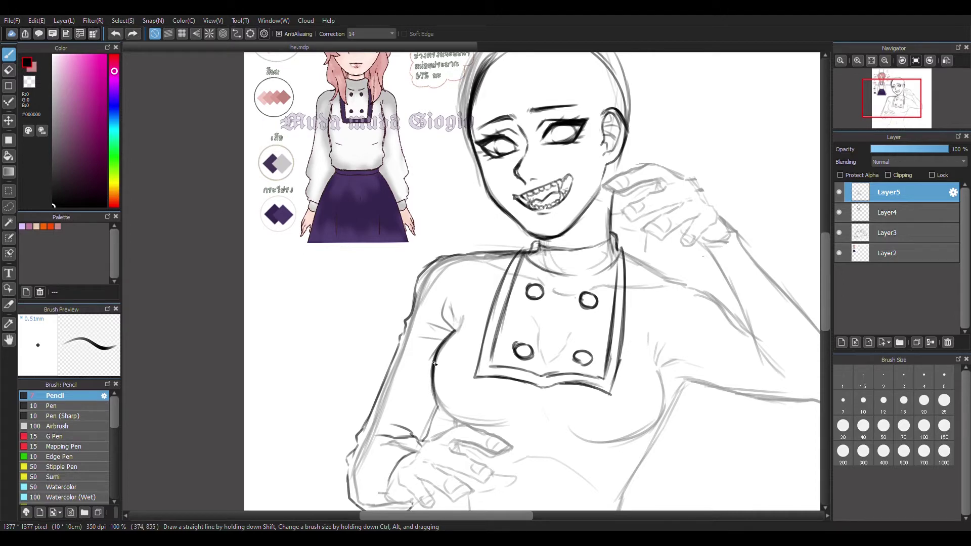
pyautogui.hotkey('ctrl', 'z')
pyautogui.moveTo(435, 360); pyautogui.dragTo(444, 431)
# Step: Draw the shirt's waist contour below the resting hand and start the curved waistline across the belly
pyautogui.moveTo(455, 501); pyautogui.dragTo(482, 351)
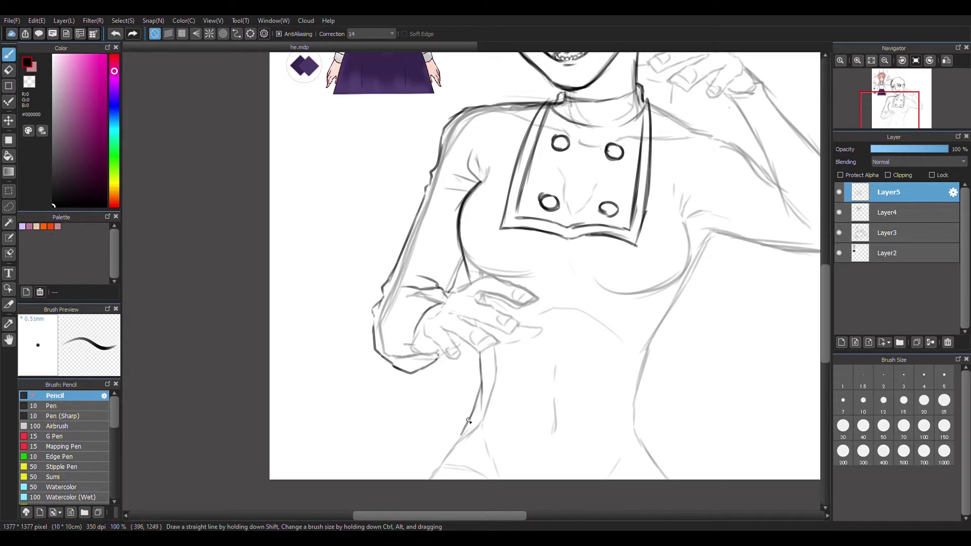
pyautogui.scroll(5, 470, 438)
pyautogui.scroll(-5, 455, 390)
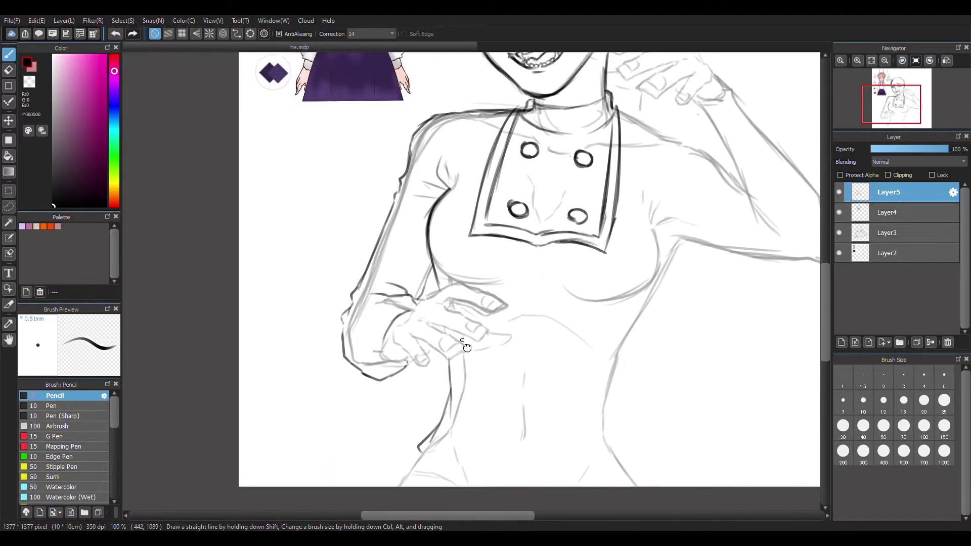
pyautogui.hotkey('ctrl', 'z')
pyautogui.moveTo(450, 368)
pyautogui.mouseDown()
pyautogui.moveTo(447, 430)
pyautogui.moveTo(445, 416)
pyautogui.moveTo(453, 433)
pyautogui.moveTo(546, 416)
pyautogui.mouseUp()
pyautogui.hotkey('ctrl', 'z')
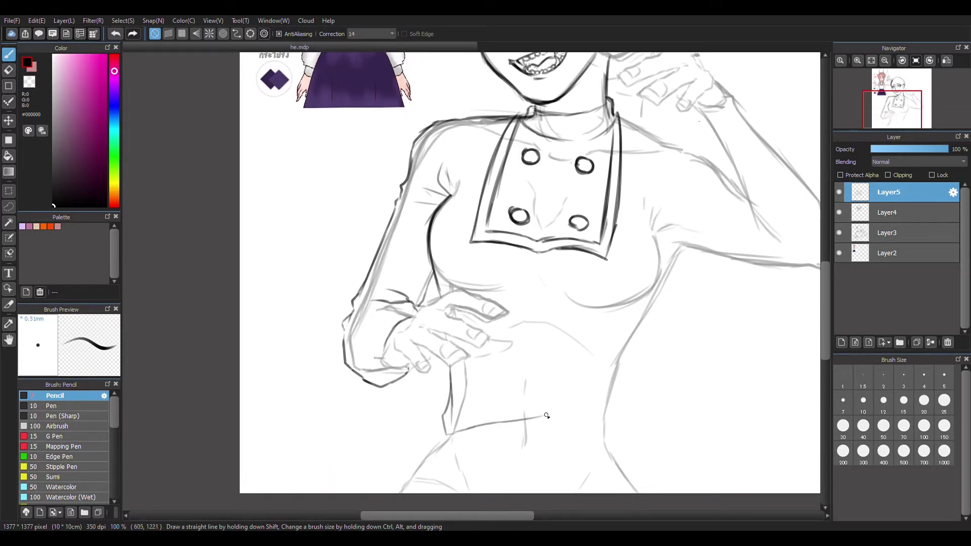
# Step: Draw the torso's side from the raised arm's armpit to the waist and complete the two waistband curves
pyautogui.hscroll(2, 608, 441)
pyautogui.scroll(1, 608, 364)
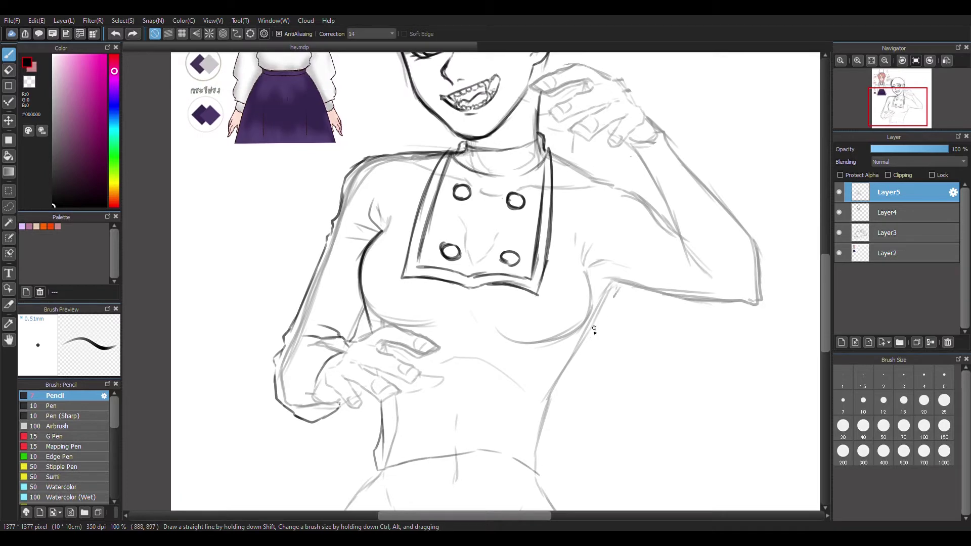
pyautogui.moveTo(615, 293); pyautogui.dragTo(557, 415)
pyautogui.scroll(2, 540, 487)
pyautogui.hscroll(-1, 541, 487)
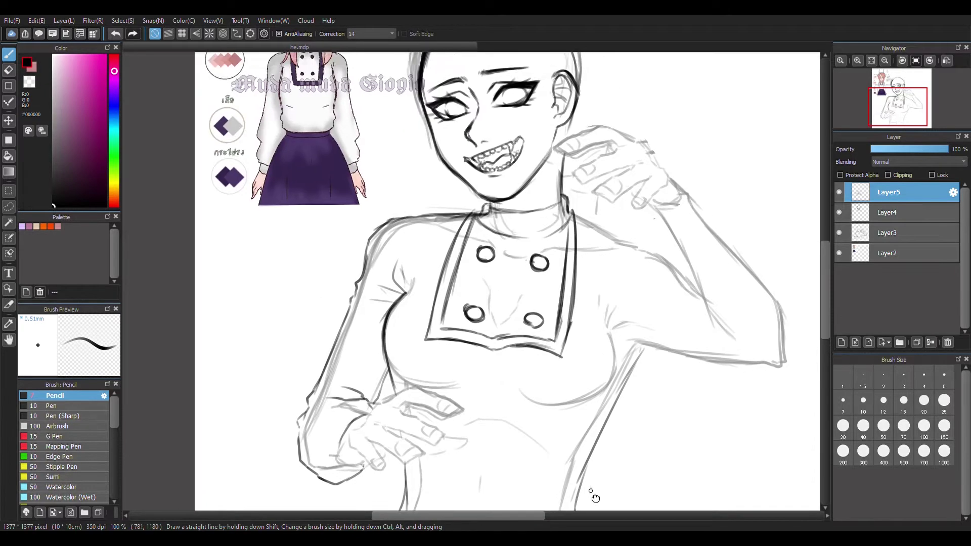
pyautogui.scroll(-5, 455, 404)
pyautogui.hscroll(-1, 455, 405)
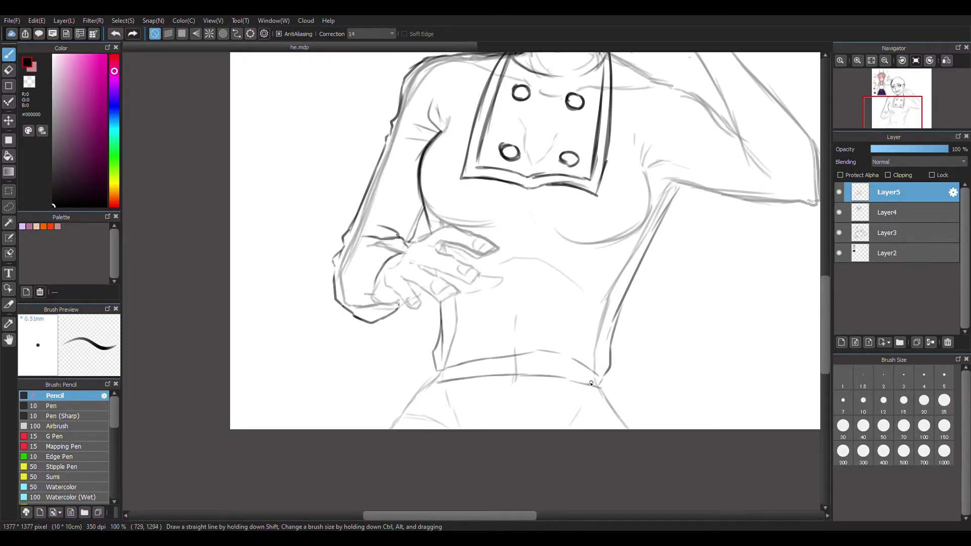
# Step: Draw the hip line flaring from the waistband to the canvas edge on the lowered arm's side
pyautogui.scroll(4, 601, 388)
pyautogui.scroll(-3, 470, 440)
pyautogui.hscroll(-1, 471, 440)
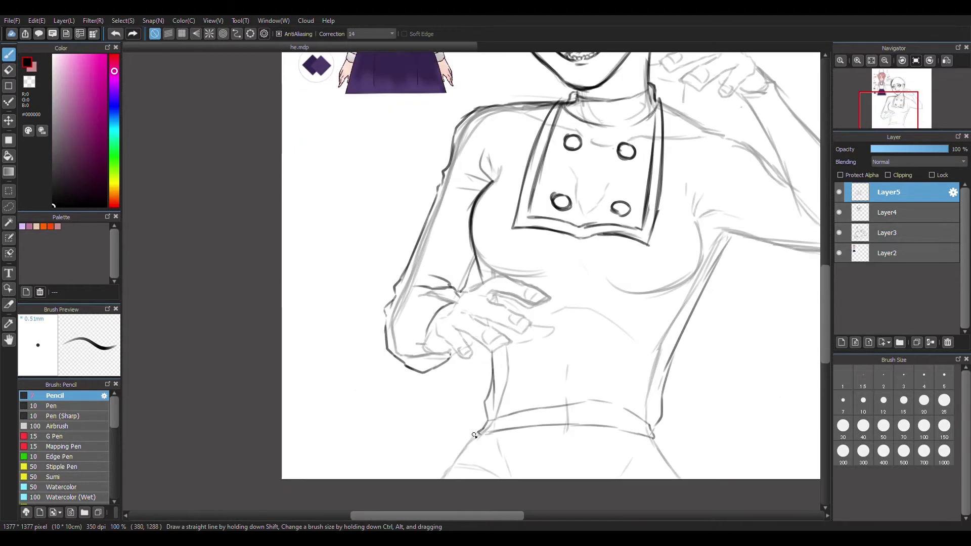
pyautogui.scroll(-2, 459, 359)
pyautogui.hscroll(2, 458, 359)
pyautogui.hotkey('ctrl', 'z')
pyautogui.moveTo(413, 357); pyautogui.dragTo(361, 404)
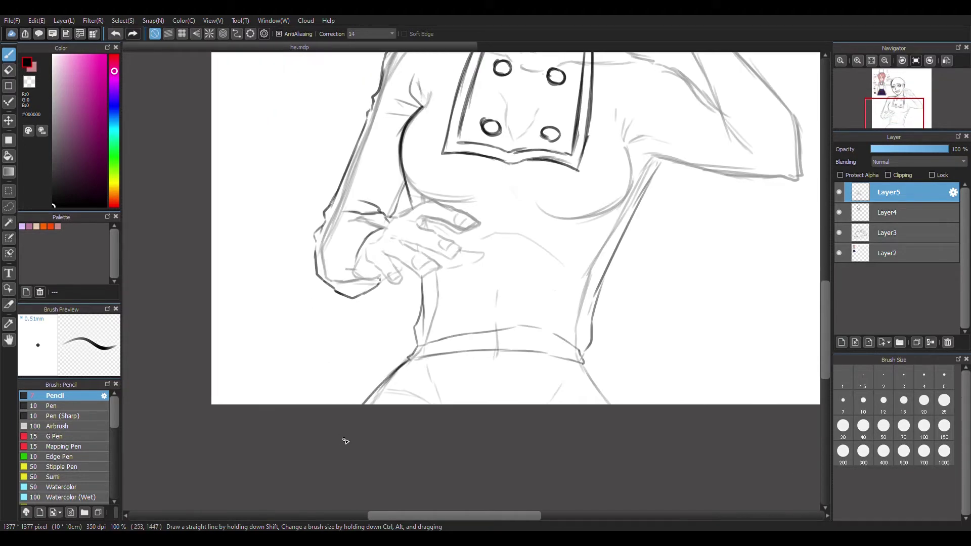
# Step: Draw a fabric fold at the raised arm's armpit and the shoulder line running from the collar
pyautogui.scroll(5, 590, 371)
pyautogui.hscroll(1, 590, 374)
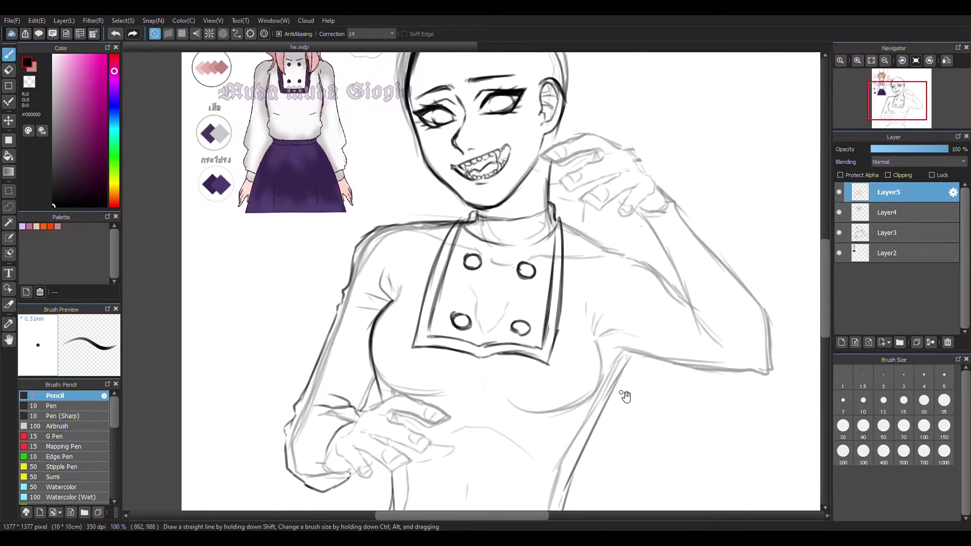
pyautogui.moveTo(609, 389); pyautogui.dragTo(642, 316)
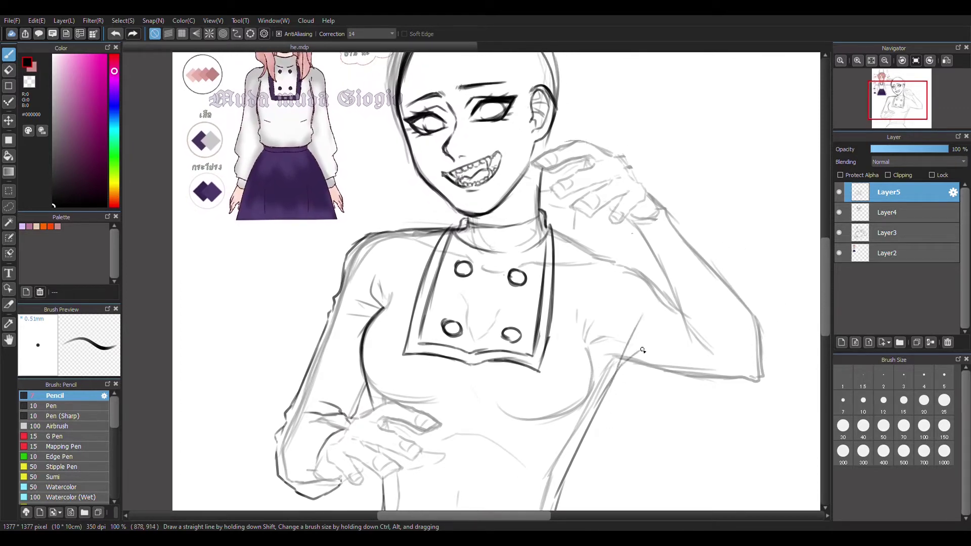
pyautogui.scroll(1, 669, 356)
pyautogui.hscroll(-1, 589, 267)
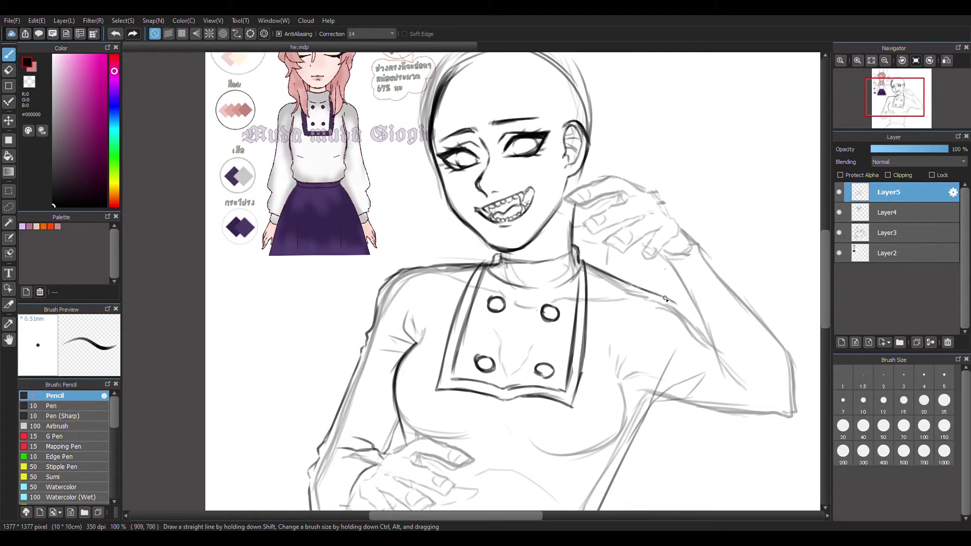
# Step: Outline the raised arm's sleeve along its wavy underside, around the elbow and up the outer forearm
pyautogui.scroll(-1, 710, 354)
pyautogui.hscroll(1, 710, 354)
pyautogui.moveTo(613, 368)
pyautogui.mouseDown()
pyautogui.moveTo(736, 386)
pyautogui.moveTo(760, 369)
pyautogui.moveTo(743, 304)
pyautogui.moveTo(690, 220)
pyautogui.mouseUp()
pyautogui.scroll(1, 673, 213)
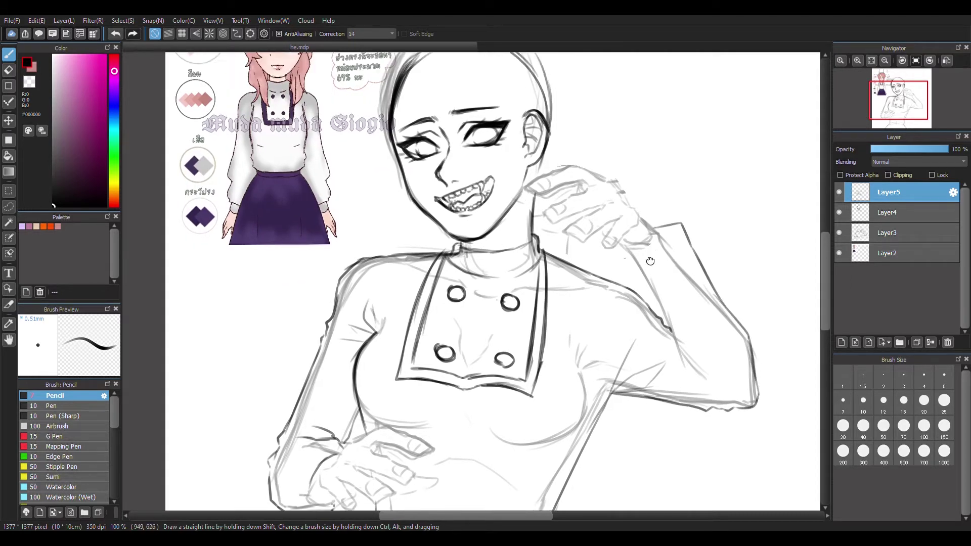
pyautogui.moveTo(695, 271); pyautogui.dragTo(650, 246)
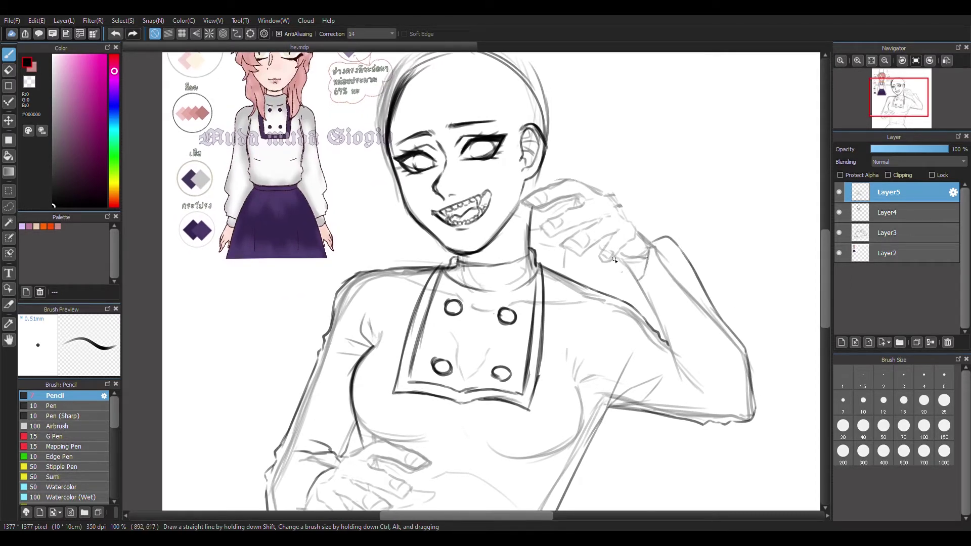
# Step: Draw the raised sleeve's inner forearm edge, elbow folds and the cuff around the wrist
pyautogui.moveTo(607, 273)
pyautogui.mouseDown()
pyautogui.moveTo(650, 320)
pyautogui.moveTo(676, 380)
pyautogui.mouseUp()
pyautogui.moveTo(661, 336); pyautogui.dragTo(685, 377)
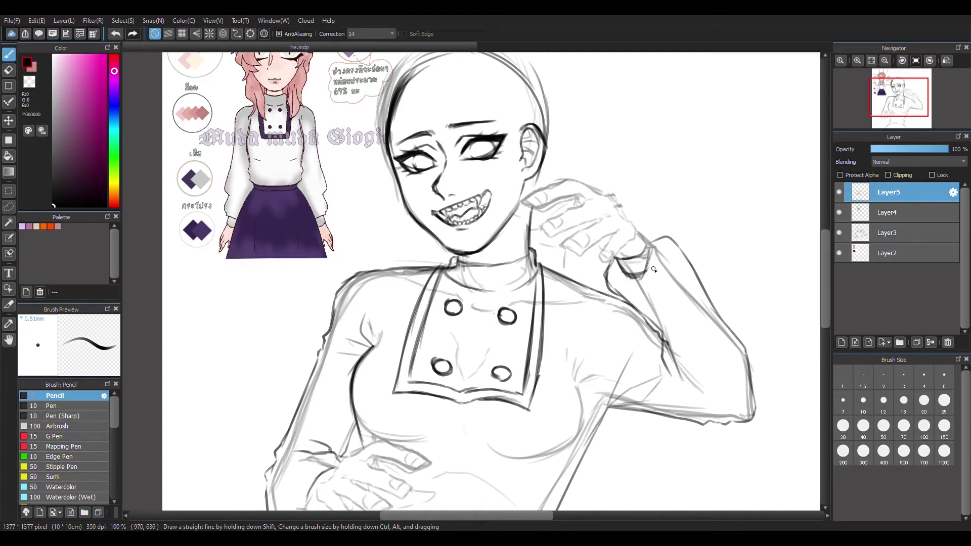
pyautogui.moveTo(654, 270); pyautogui.dragTo(647, 288)
# Step: Add a new layer and sketch the bangs from the parting across the forehead toward the ear
pyautogui.click(841, 342)
pyautogui.scroll(3, 763, 303)
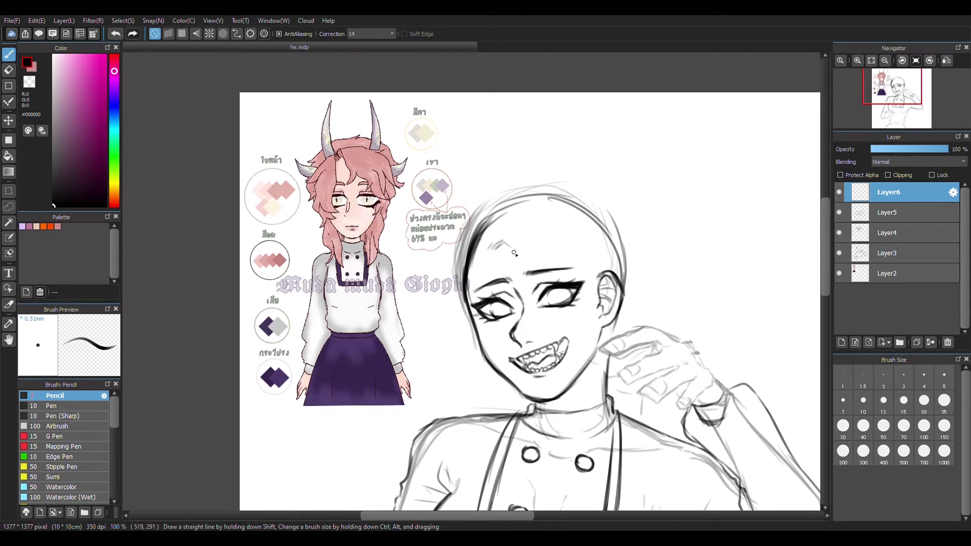
pyautogui.moveTo(501, 240); pyautogui.dragTo(523, 308)
pyautogui.hotkey('ctrl', 'z')
pyautogui.moveTo(499, 241); pyautogui.dragTo(519, 302)
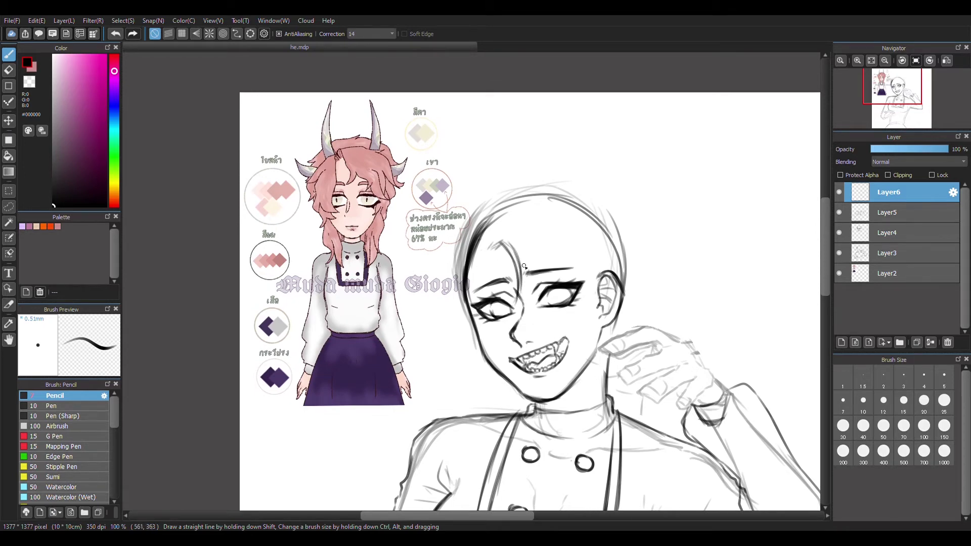
pyautogui.moveTo(512, 244); pyautogui.dragTo(566, 289)
pyautogui.hotkey('ctrl', 'z')
pyautogui.moveTo(537, 247); pyautogui.dragTo(622, 296)
pyautogui.hotkey('ctrl', 'z')
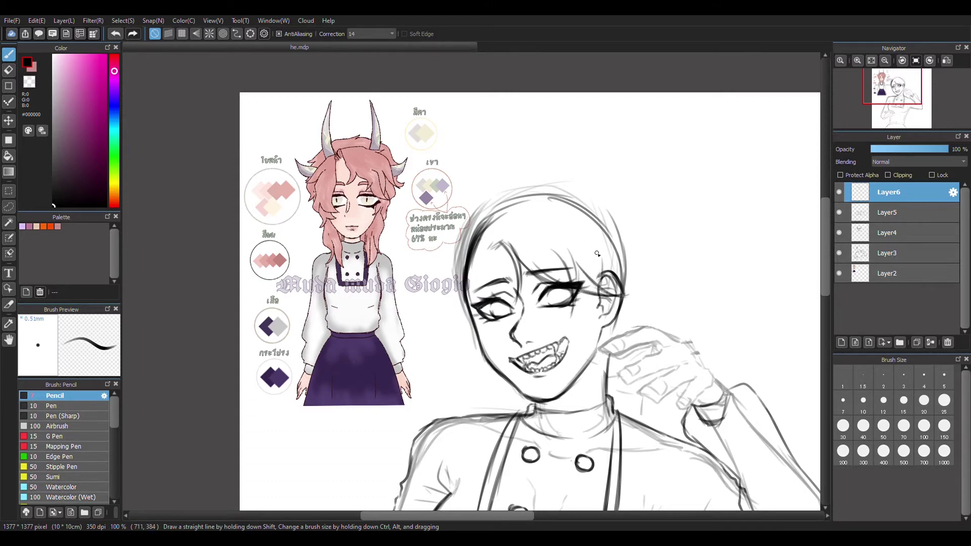
# Step: Sketch the side strand falling above the ear and the hair outline over the crown
pyautogui.moveTo(587, 234); pyautogui.dragTo(604, 284)
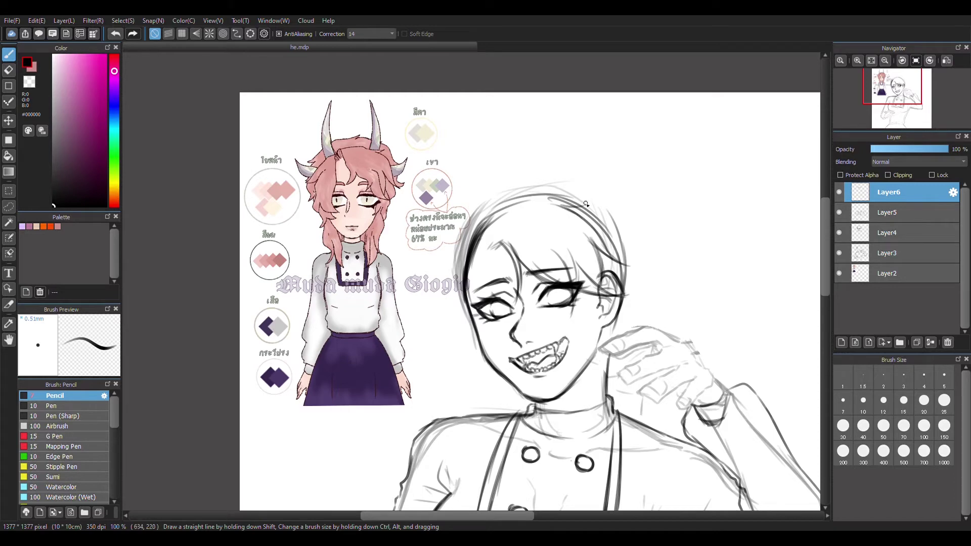
pyautogui.hotkey('ctrl', 'z')
pyautogui.moveTo(511, 208)
pyautogui.mouseDown()
pyautogui.moveTo(566, 200)
pyautogui.moveTo(602, 223)
pyautogui.mouseUp()
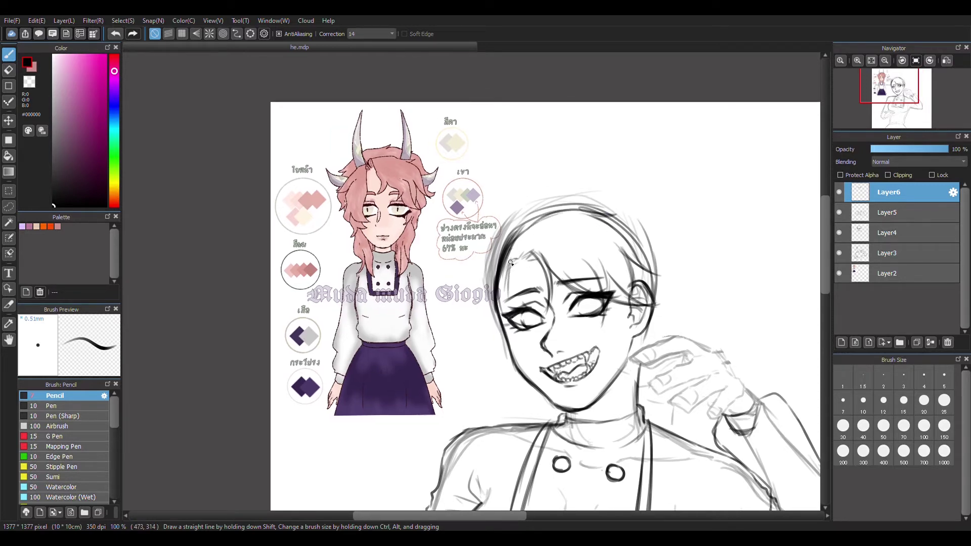
# Step: Sketch the hair lock framing the cheek opposite the visible ear, with strands beside the parting
pyautogui.moveTo(501, 264); pyautogui.dragTo(503, 331)
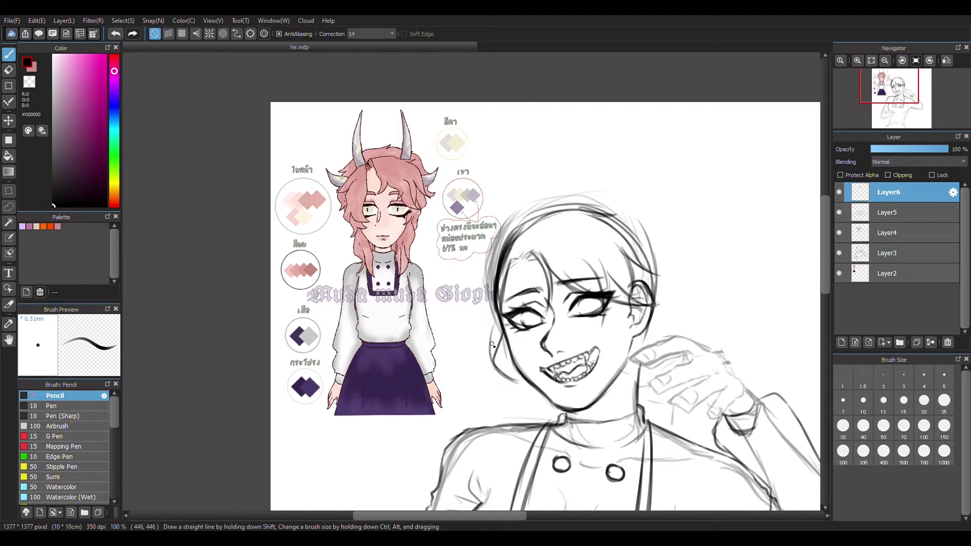
pyautogui.hotkey('ctrl', 'z')
pyautogui.hotkey('ctrl', 'z')
pyautogui.moveTo(503, 265)
pyautogui.mouseDown()
pyautogui.moveTo(501, 320)
pyautogui.moveTo(513, 361)
pyautogui.moveTo(505, 317)
pyautogui.moveTo(505, 365)
pyautogui.moveTo(491, 333)
pyautogui.moveTo(500, 286)
pyautogui.moveTo(488, 370)
pyautogui.mouseUp()
pyautogui.hotkey('ctrl', 'z')
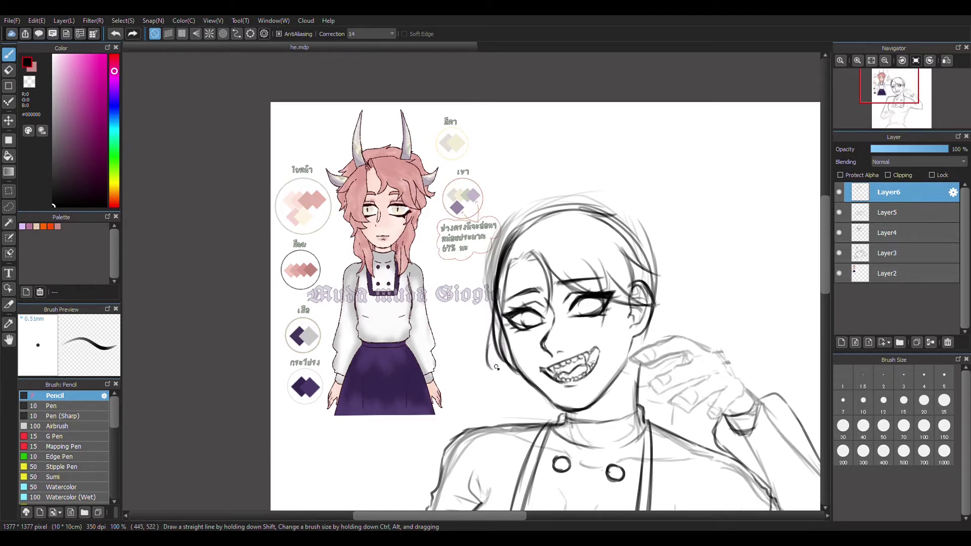
pyautogui.hotkey('ctrl', 'z')
pyautogui.moveTo(494, 311)
pyautogui.mouseDown()
pyautogui.moveTo(487, 365)
pyautogui.moveTo(490, 340)
pyautogui.mouseUp()
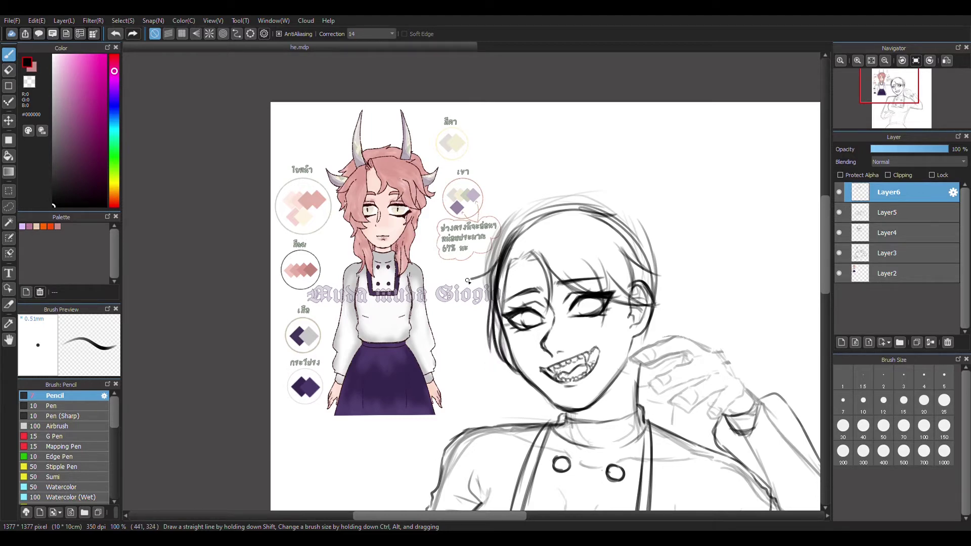
pyautogui.moveTo(532, 252); pyautogui.dragTo(527, 272)
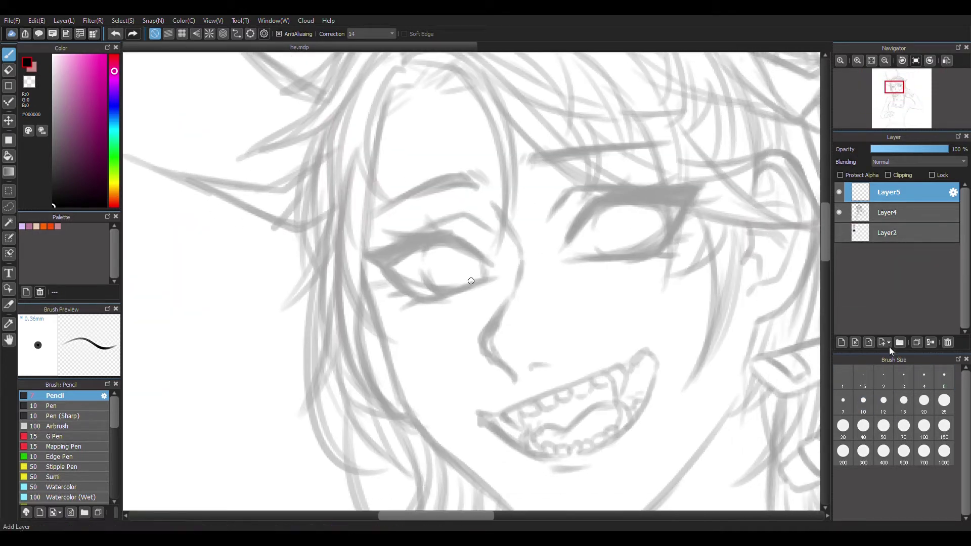
# Step: Ink the cheek contour on the line art layer, from beside the outer eye toward the jaw
pyautogui.moveTo(362, 281); pyautogui.dragTo(383, 333)
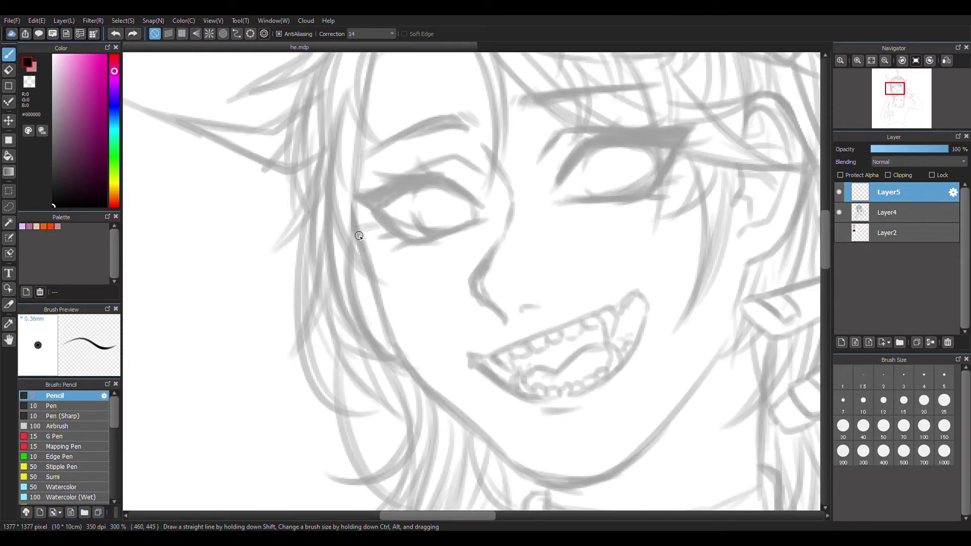
pyautogui.moveTo(353, 219)
pyautogui.mouseDown()
pyautogui.moveTo(387, 329)
pyautogui.moveTo(373, 282)
pyautogui.moveTo(446, 406)
pyautogui.mouseUp()
pyautogui.hotkey('ctrl', 'z')
pyautogui.hotkey('ctrl', 'z')
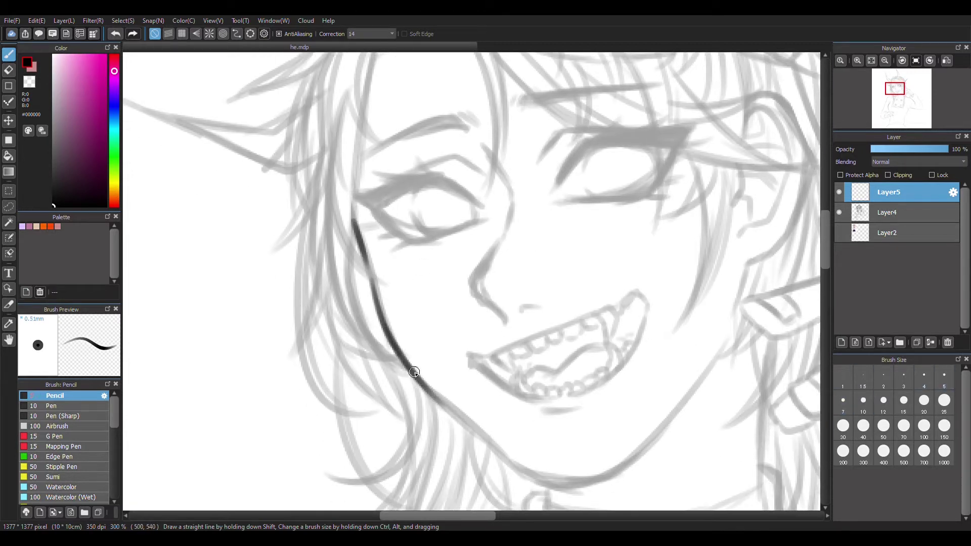
pyautogui.moveTo(409, 369); pyautogui.dragTo(518, 470)
pyautogui.hotkey('ctrl', 'z')
# Step: Try to ink the cheek and jaw down to the chin in the rotated view
pyautogui.moveTo(416, 238); pyautogui.dragTo(430, 306)
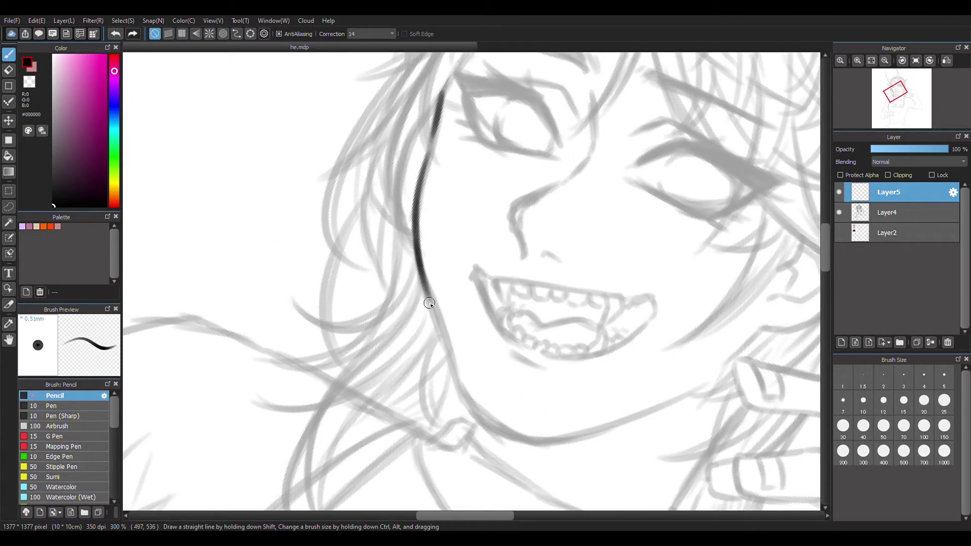
pyautogui.hotkey('ctrl', 'z')
pyautogui.hotkey('ctrl', 'z')
pyautogui.moveTo(428, 155)
pyautogui.mouseDown()
pyautogui.moveTo(417, 248)
pyautogui.moveTo(445, 340)
pyautogui.mouseUp()
pyautogui.hotkey('ctrl', 'z')
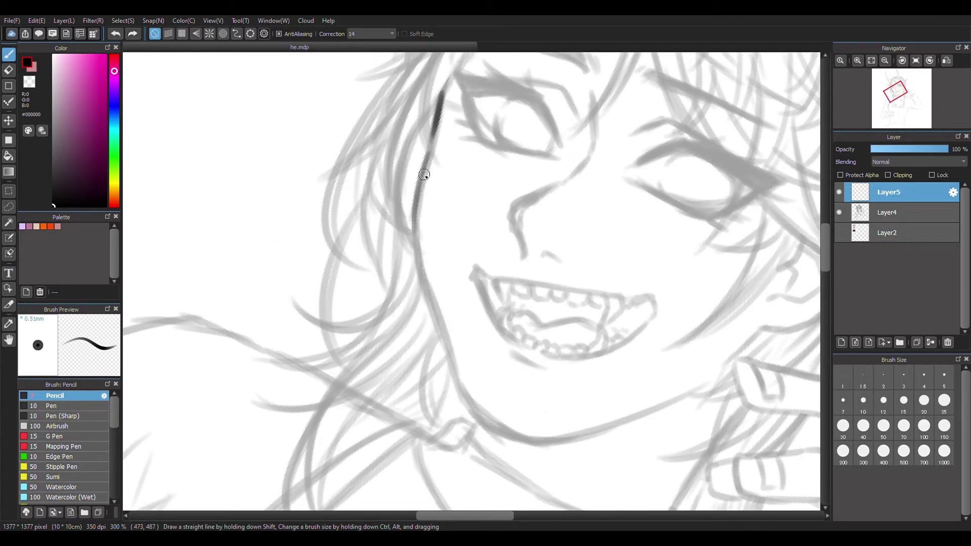
pyautogui.moveTo(428, 152)
pyautogui.mouseDown()
pyautogui.moveTo(439, 323)
pyautogui.moveTo(429, 280)
pyautogui.moveTo(457, 384)
pyautogui.moveTo(500, 433)
pyautogui.moveTo(551, 445)
pyautogui.mouseUp()
pyautogui.hotkey('ctrl', 'z')
pyautogui.hotkey('ctrl', 'z')
# Step: Mirror the canvas view and ink the jawline around the chin and up toward the ear
pyautogui.press('h')
pyautogui.hotkey('ctrl', '0')
pyautogui.moveTo(354, 243)
pyautogui.mouseDown()
pyautogui.moveTo(381, 330)
pyautogui.moveTo(412, 377)
pyautogui.mouseUp()
pyautogui.hotkey('ctrl', 'z')
pyautogui.hotkey('ctrl', 'z')
pyautogui.moveTo(506, 466); pyautogui.dragTo(389, 339)
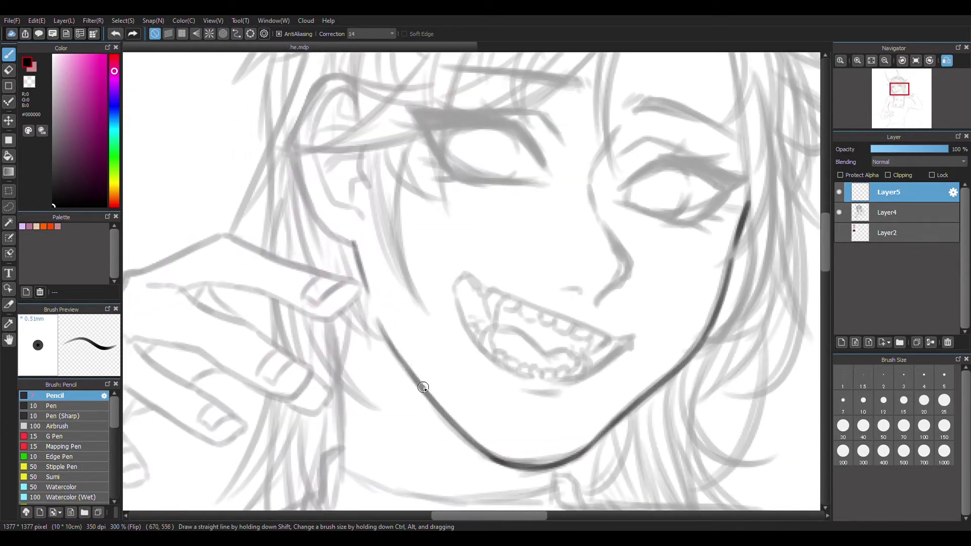
# Step: Redo the jaw stroke nearest the visible ear, and check the line art with the sketch layer briefly hidden
pyautogui.hotkey('ctrl', 'z')
pyautogui.moveTo(419, 378)
pyautogui.mouseDown()
pyautogui.moveTo(377, 313)
pyautogui.moveTo(399, 359)
pyautogui.mouseUp()
pyautogui.click(839, 212)
pyautogui.click(839, 213)
# Step: Ink the visible ear's outer contour and inner folds, and return the canvas to its unmirrored view
pyautogui.moveTo(345, 85)
pyautogui.mouseDown()
pyautogui.moveTo(484, 234)
pyautogui.moveTo(429, 298)
pyautogui.mouseUp()
pyautogui.hotkey('ctrl', 'z')
pyautogui.moveTo(452, 255)
pyautogui.mouseDown()
pyautogui.moveTo(489, 232)
pyautogui.moveTo(431, 294)
pyautogui.moveTo(447, 354)
pyautogui.moveTo(500, 404)
pyautogui.moveTo(437, 315)
pyautogui.mouseUp()
pyautogui.hotkey('ctrl', 'z')
pyautogui.moveTo(510, 374)
pyautogui.mouseDown()
pyautogui.moveTo(487, 364)
pyautogui.moveTo(455, 305)
pyautogui.moveTo(482, 252)
pyautogui.mouseUp()
pyautogui.moveTo(515, 341); pyautogui.dragTo(483, 251)
pyautogui.moveTo(457, 283); pyautogui.dragTo(498, 283)
pyautogui.moveTo(468, 306)
pyautogui.mouseDown()
pyautogui.moveTo(469, 337)
pyautogui.moveTo(498, 363)
pyautogui.mouseUp()
pyautogui.scroll(-5, 500, 281)
pyautogui.scroll(-2, 499, 281)
pyautogui.press('h')
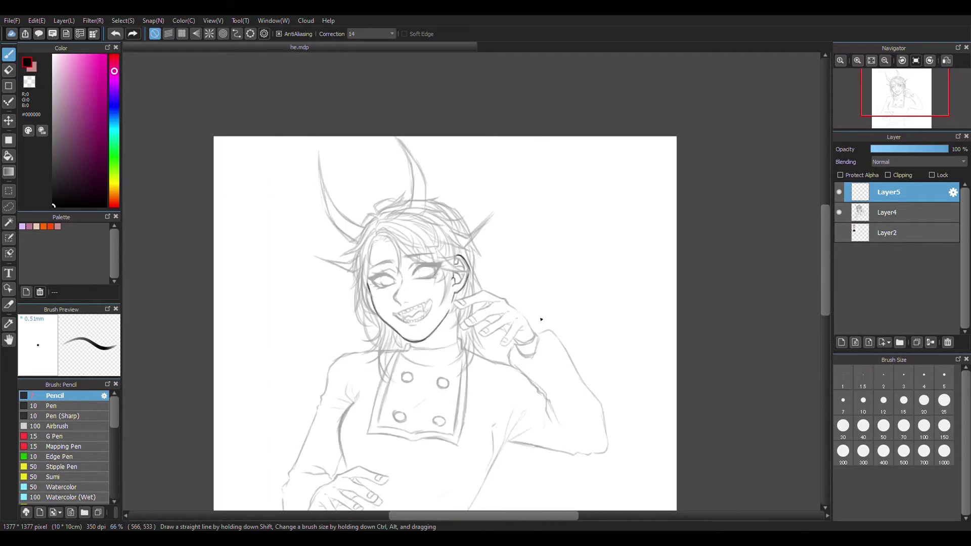
pyautogui.press('h')
pyautogui.press('h')
pyautogui.scroll(-3, 506, 353)
# Step: Ink the nose bridge, from the inner brow down past the eye, with the Pencil brush
pyautogui.scroll(10, 471, 281)
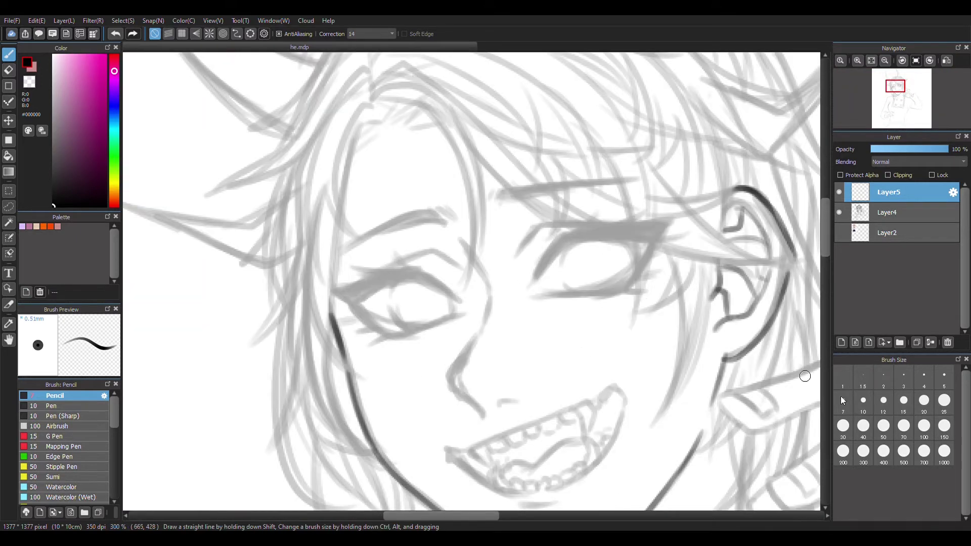
pyautogui.click(864, 398)
pyautogui.press('[')
pyautogui.press('[')
pyautogui.press('[')
pyautogui.moveTo(473, 253)
pyautogui.mouseDown()
pyautogui.moveTo(499, 244)
pyautogui.moveTo(511, 282)
pyautogui.moveTo(493, 346)
pyautogui.mouseUp()
pyautogui.press(']')
pyautogui.press(']')
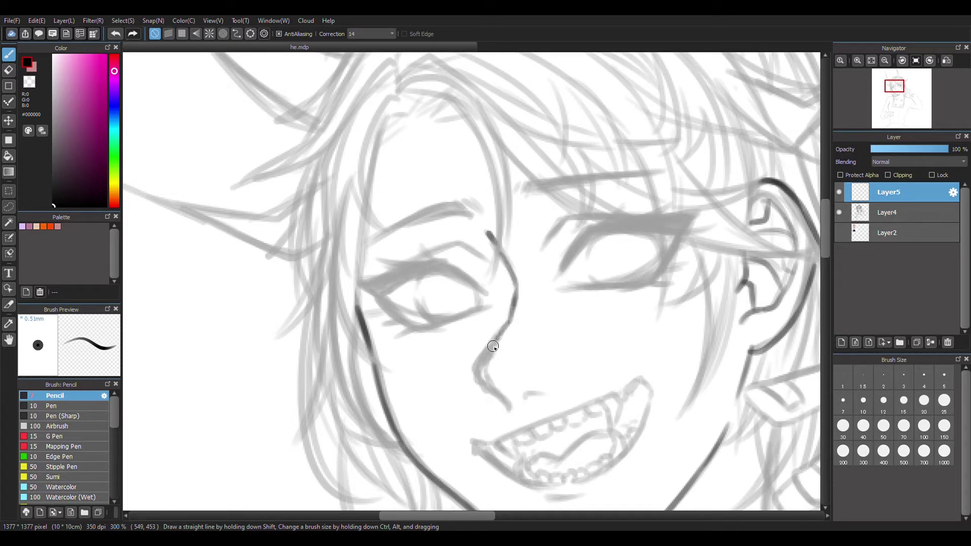
# Step: Ink the nose tip and nostril over the sketch, and check the lines with the sketch layer briefly hidden
pyautogui.hotkey('ctrl', 'z')
pyautogui.moveTo(513, 284); pyautogui.dragTo(478, 373)
pyautogui.hotkey('ctrl', 'z')
pyautogui.moveTo(501, 332)
pyautogui.mouseDown()
pyautogui.moveTo(479, 373)
pyautogui.moveTo(510, 412)
pyautogui.mouseUp()
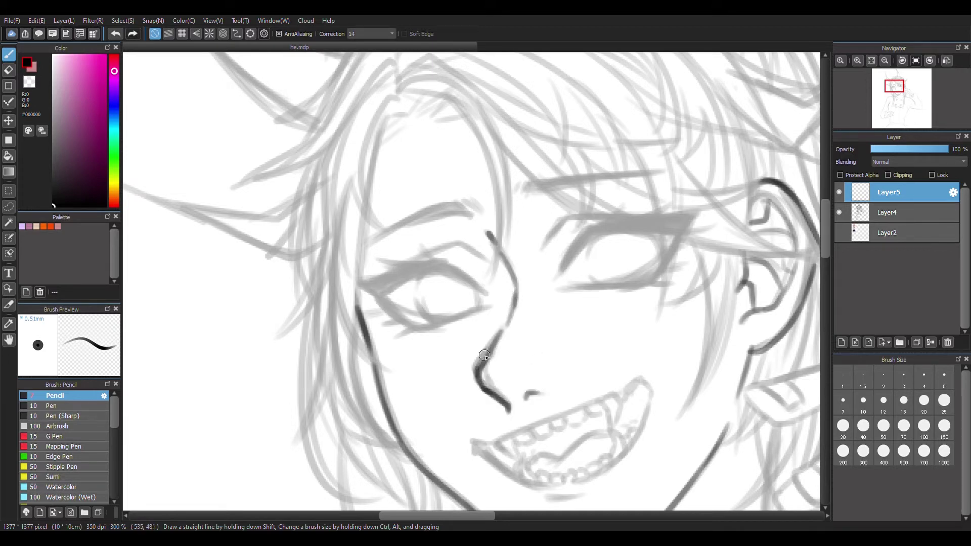
pyautogui.scroll(1, 784, 251)
pyautogui.hscroll(-2, 784, 251)
pyautogui.click(840, 212)
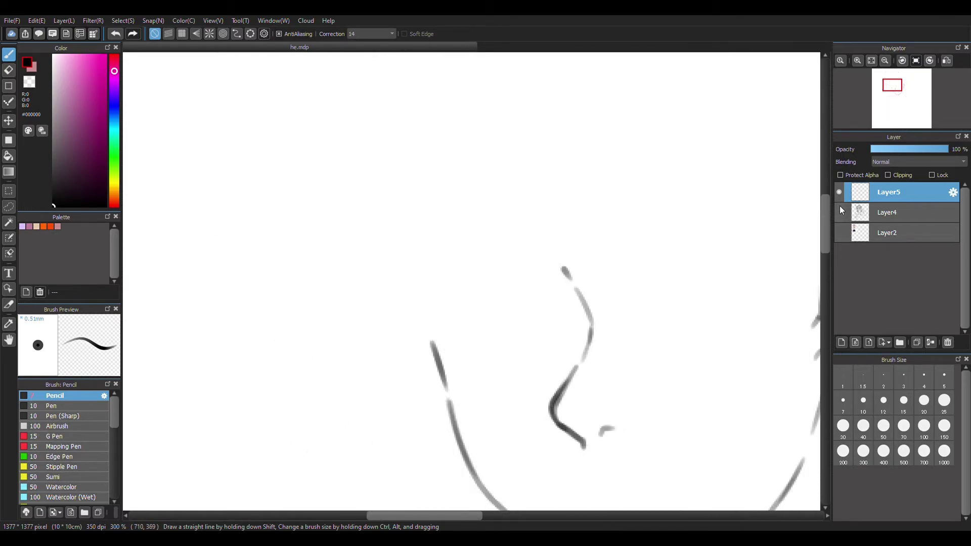
pyautogui.click(839, 212)
# Step: Ink the open mouth's outline in a rotated view, from the corner below the nose along the lower lip and upper edge
pyautogui.scroll(-3, 491, 390)
pyautogui.hscroll(2, 491, 390)
pyautogui.hotkey('ctrl', 'z')
pyautogui.moveTo(465, 388)
pyautogui.mouseDown()
pyautogui.moveTo(507, 422)
pyautogui.moveTo(541, 434)
pyautogui.mouseUp()
pyautogui.hotkey('ctrl', 'z')
pyautogui.moveTo(518, 350); pyautogui.dragTo(646, 288)
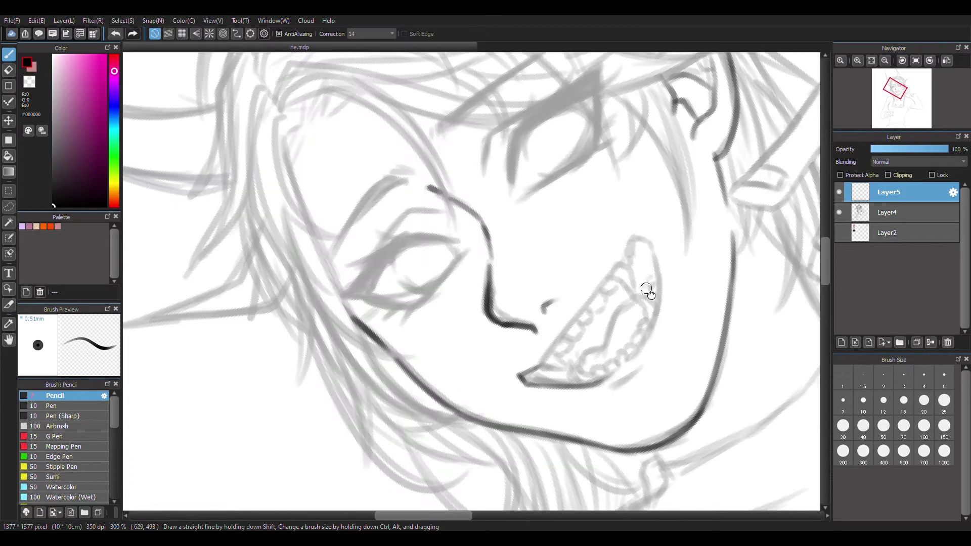
pyautogui.moveTo(486, 380); pyautogui.dragTo(567, 276)
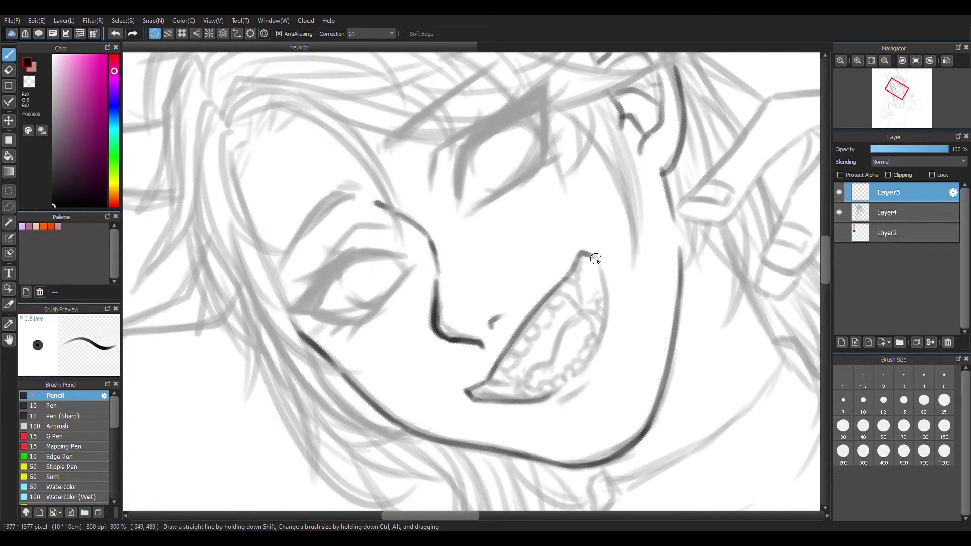
pyautogui.moveTo(581, 240)
pyautogui.mouseDown()
pyautogui.moveTo(536, 420)
pyautogui.moveTo(486, 384)
pyautogui.moveTo(507, 283)
pyautogui.mouseUp()
pyautogui.hotkey('ctrl', 'z')
pyautogui.hotkey('ctrl', 'z')
pyautogui.moveTo(527, 440)
pyautogui.mouseDown()
pyautogui.moveTo(505, 299)
pyautogui.moveTo(488, 352)
pyautogui.moveTo(507, 306)
pyautogui.mouseUp()
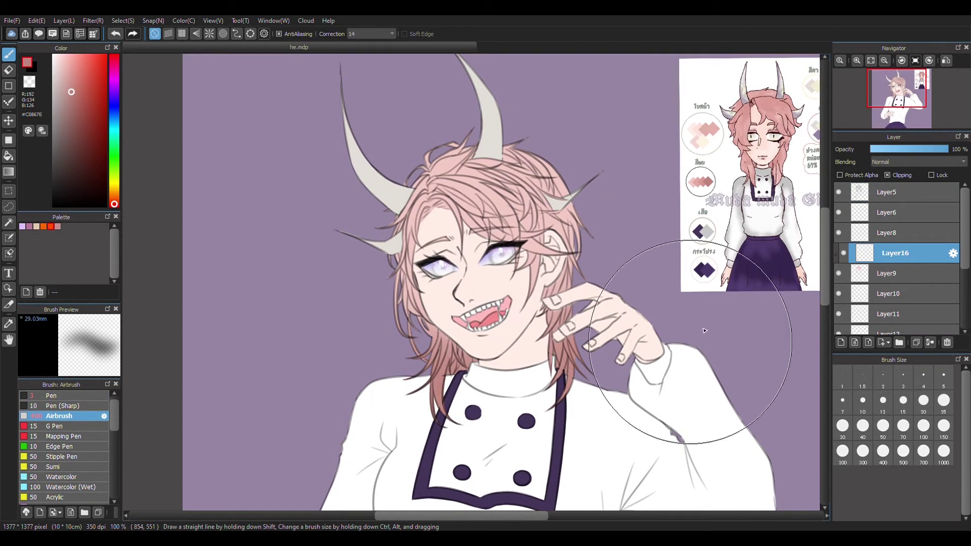
# Step: Airbrush soft #C0867E shading over the crown and upper fringe of the hair on Layer16
pyautogui.moveTo(446, 133); pyautogui.dragTo(501, 167)
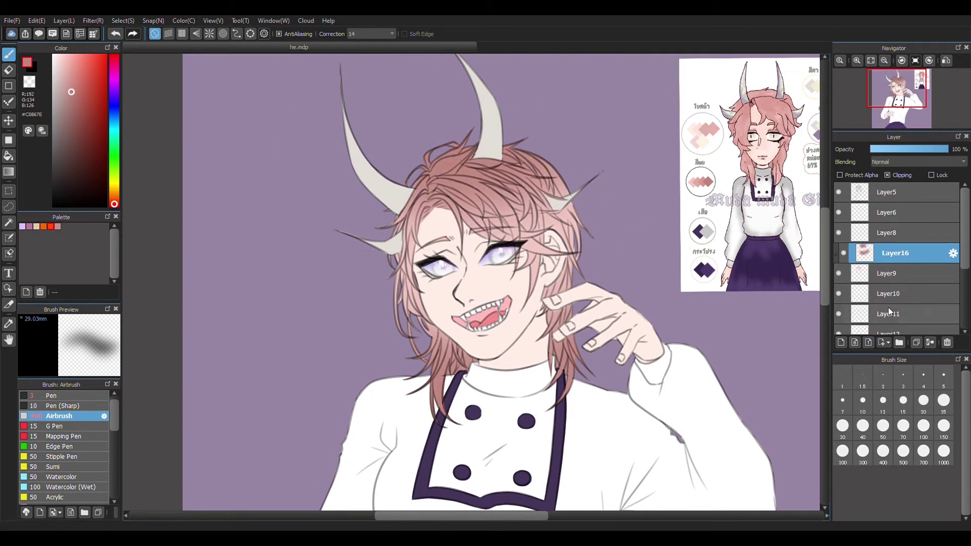
pyautogui.click(919, 149)
# Step: Add a clipped layer under the airbrushed hair shading, choose a 0.73 mm Watercolor brush, and sample pink #DC9C93 from the reference
pyautogui.click(840, 342)
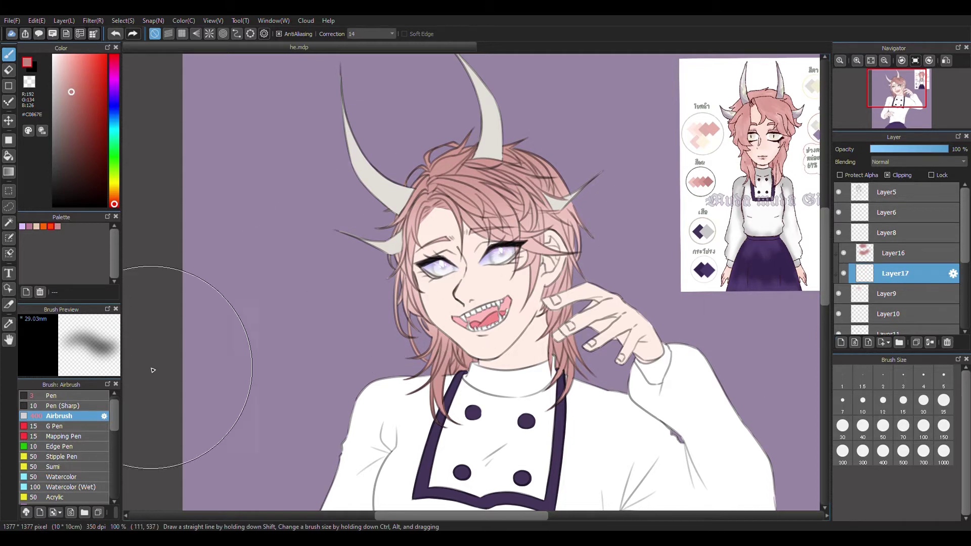
pyautogui.click(60, 476)
pyautogui.click(931, 376)
pyautogui.scroll(3, 628, 259)
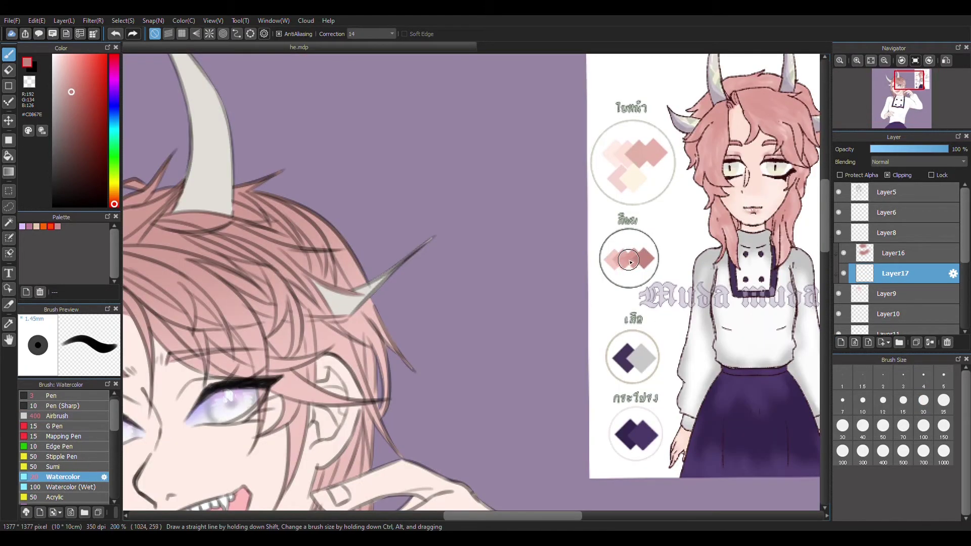
pyautogui.keyDown('alt'); pyautogui.click(620, 262); pyautogui.keyUp('alt')
pyautogui.scroll(-2, 405, 242)
pyautogui.hscroll(-5, 404, 242)
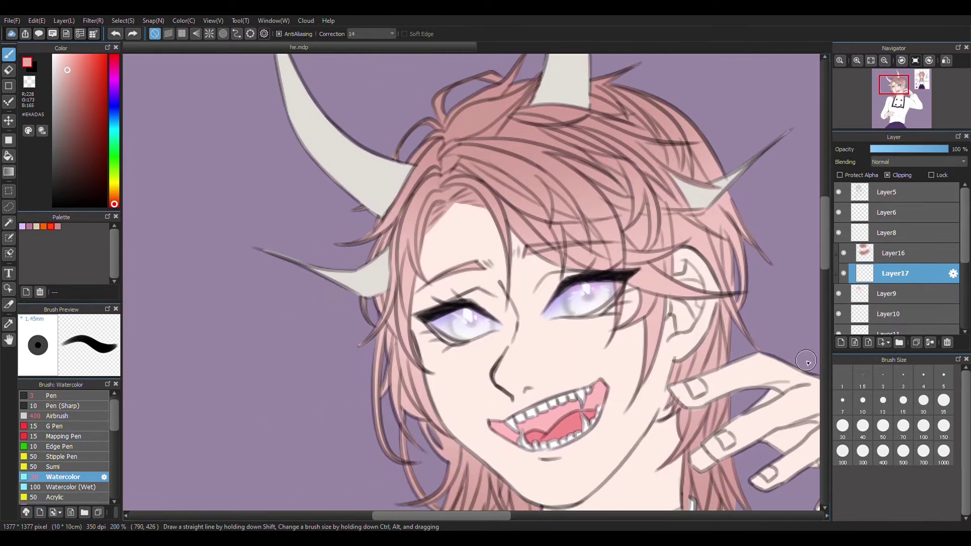
pyautogui.hscroll(-1, 439, 197)
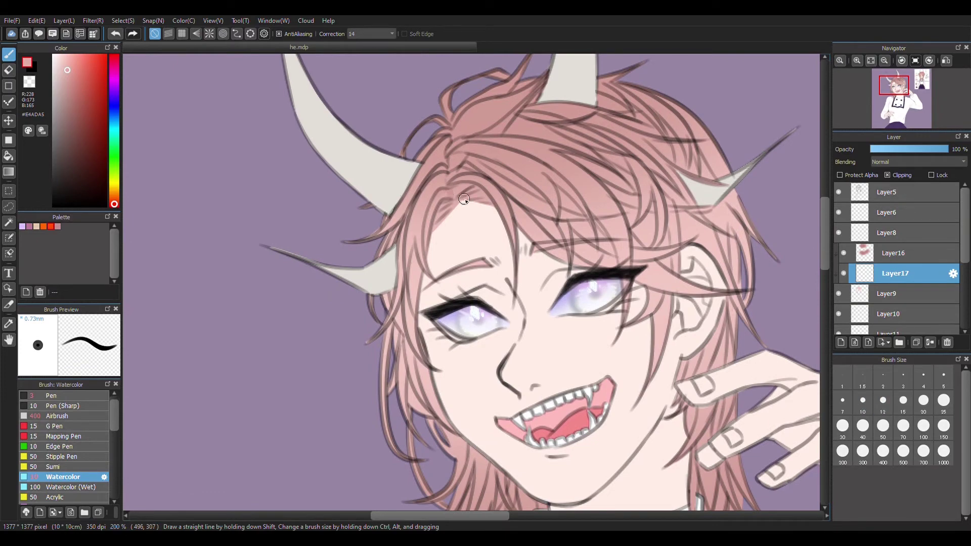
pyautogui.hscroll(5, 445, 205)
pyautogui.hscroll(-5, 523, 206)
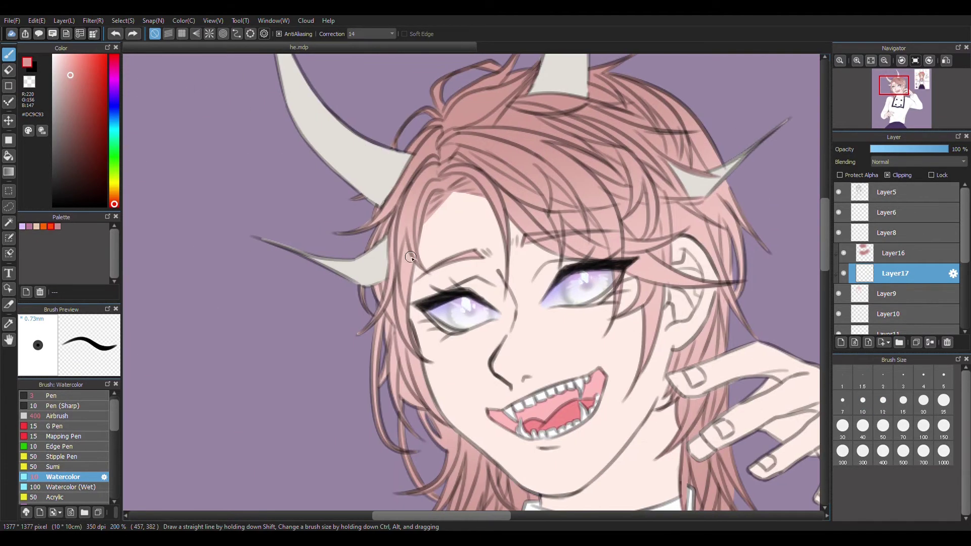
# Step: Paint #DC9C93 shadow strands around the hair parting and down the lock framing the forehead beside the small horn
pyautogui.moveTo(406, 268); pyautogui.dragTo(407, 249)
pyautogui.scroll(2, 404, 284)
pyautogui.hscroll(1, 407, 220)
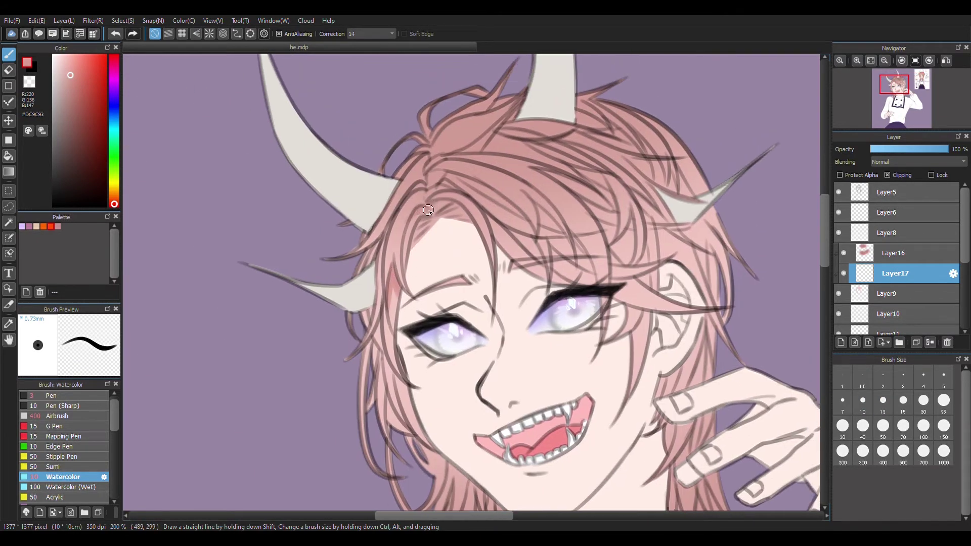
pyautogui.scroll(3, 418, 229)
pyautogui.hscroll(-1, 417, 230)
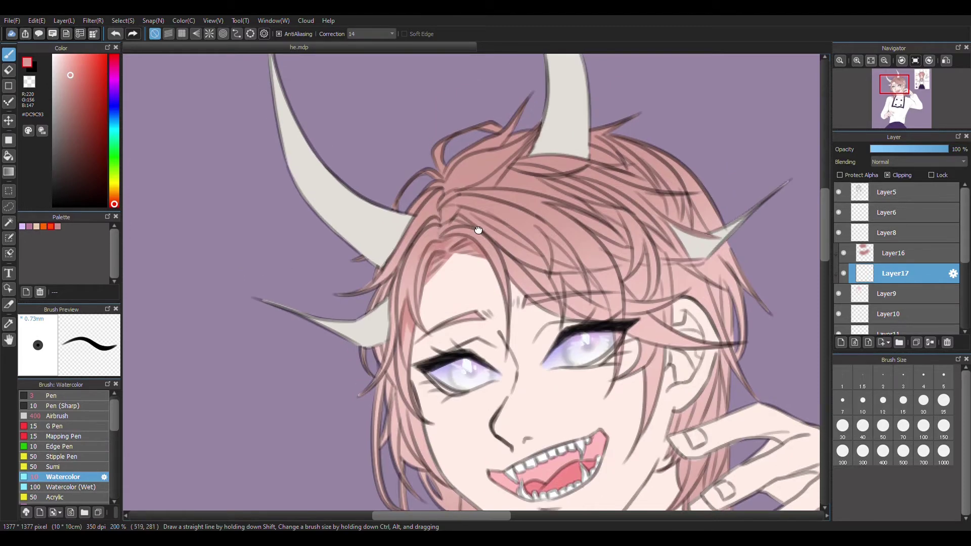
pyautogui.moveTo(419, 273); pyautogui.dragTo(412, 316)
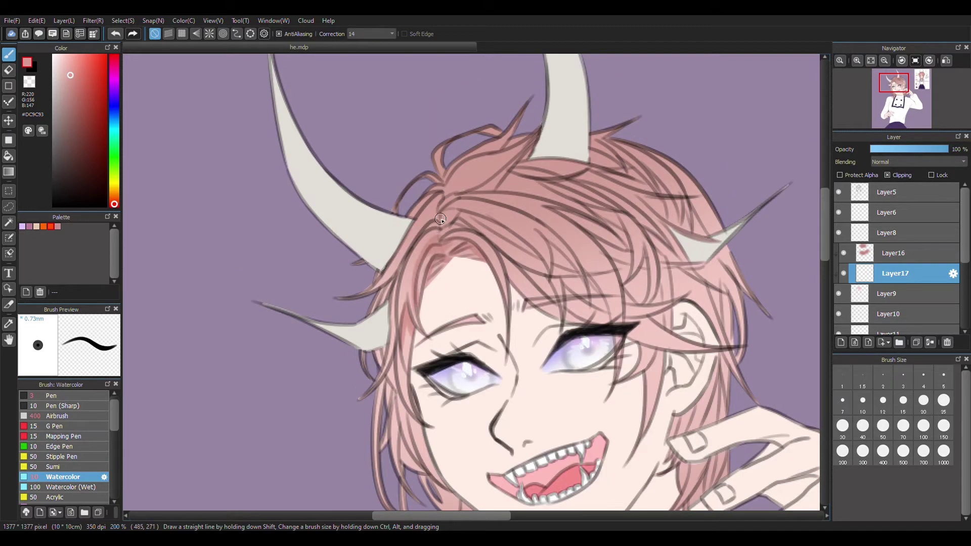
pyautogui.moveTo(410, 245)
pyautogui.mouseDown()
pyautogui.moveTo(390, 356)
pyautogui.moveTo(399, 372)
pyautogui.moveTo(402, 360)
pyautogui.mouseUp()
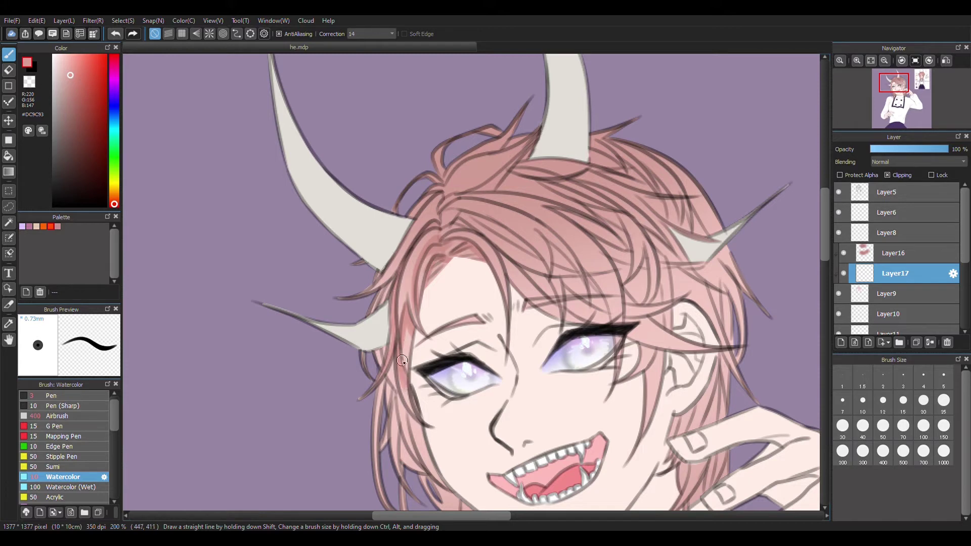
# Step: Shade the raised tuft at the top of the head between the two tall horns
pyautogui.hscroll(-2, 519, 273)
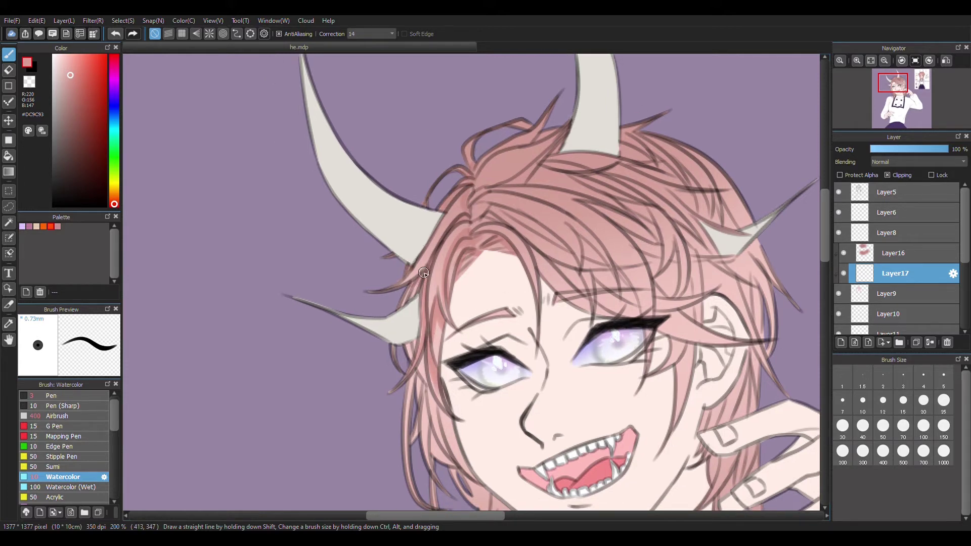
pyautogui.hscroll(2, 490, 215)
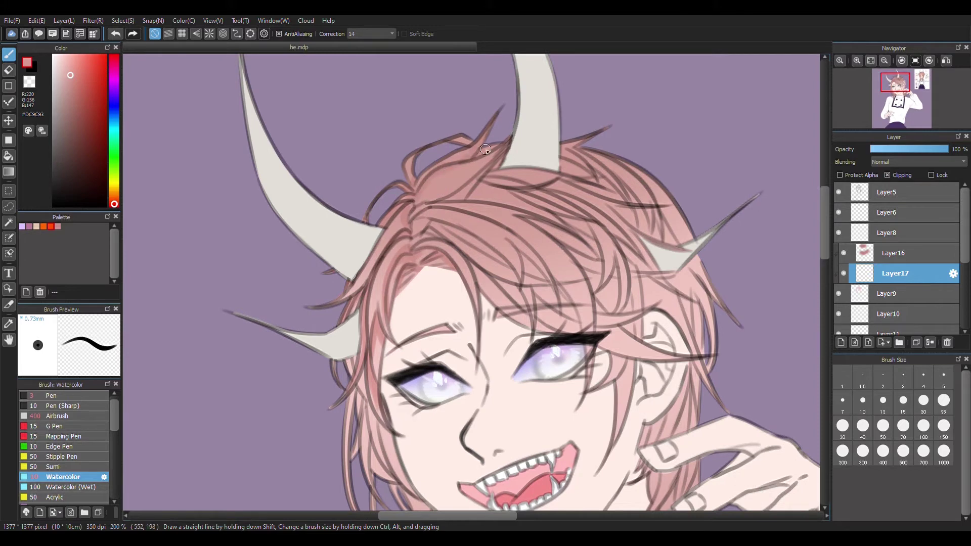
pyautogui.moveTo(416, 203); pyautogui.dragTo(456, 199)
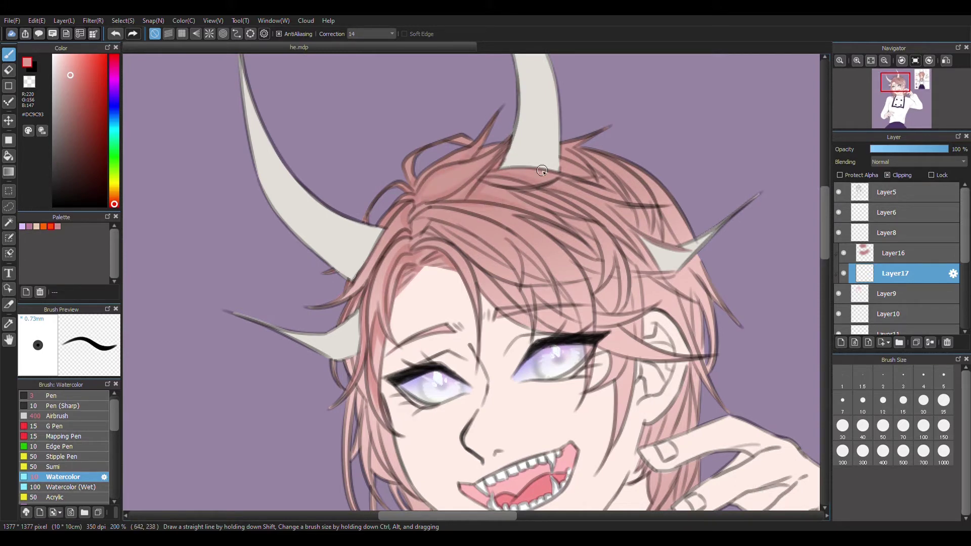
# Step: Shade the strands running from the crown across the fringe toward the small horn above the visible ear
pyautogui.hscroll(2, 464, 232)
pyautogui.hscroll(2, 531, 248)
pyautogui.scroll(-1, 531, 247)
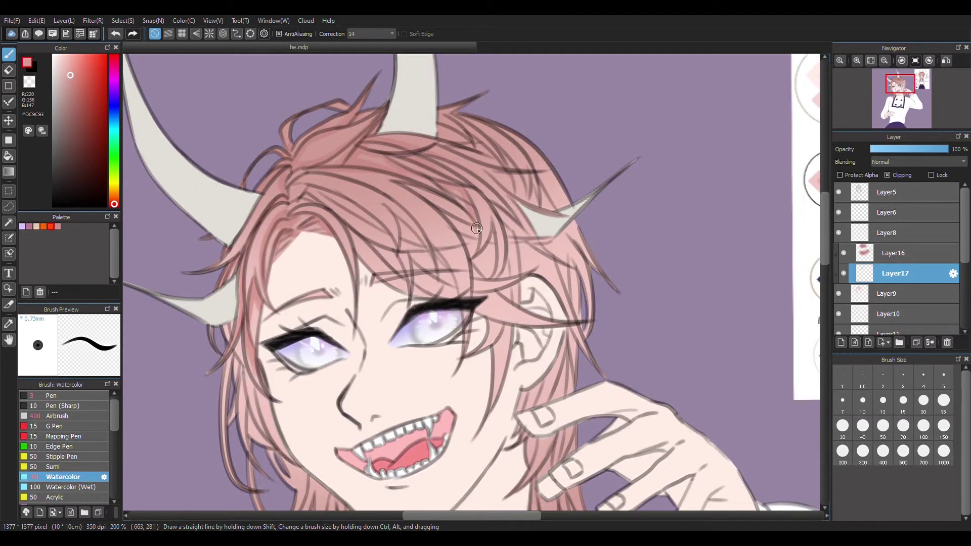
pyautogui.moveTo(484, 233); pyautogui.dragTo(495, 279)
pyautogui.moveTo(409, 186); pyautogui.dragTo(468, 223)
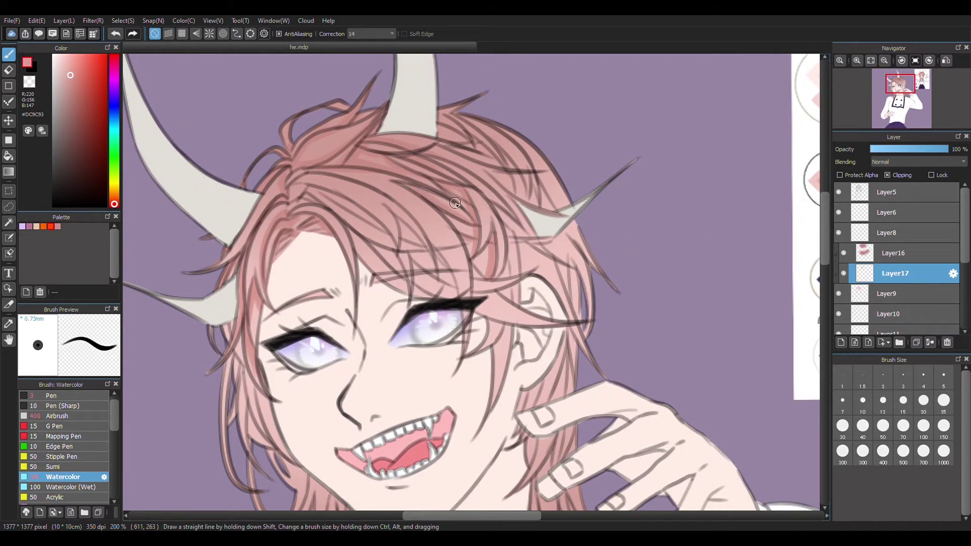
pyautogui.hscroll(-2, 468, 222)
pyautogui.scroll(1, 467, 222)
pyautogui.moveTo(405, 200)
pyautogui.mouseDown()
pyautogui.moveTo(490, 243)
pyautogui.moveTo(524, 284)
pyautogui.moveTo(526, 382)
pyautogui.mouseUp()
# Step: Shade the lock sweeping across the visible ear and the strand hanging in front of it
pyautogui.hscroll(2, 490, 243)
pyautogui.scroll(-2, 490, 242)
pyautogui.moveTo(477, 257)
pyautogui.mouseDown()
pyautogui.moveTo(498, 253)
pyautogui.moveTo(536, 291)
pyautogui.mouseUp()
pyautogui.hscroll(2, 536, 232)
pyautogui.scroll(-3, 536, 232)
pyautogui.moveTo(458, 202); pyautogui.dragTo(475, 237)
pyautogui.hscroll(-3, 402, 200)
pyautogui.scroll(4, 402, 201)
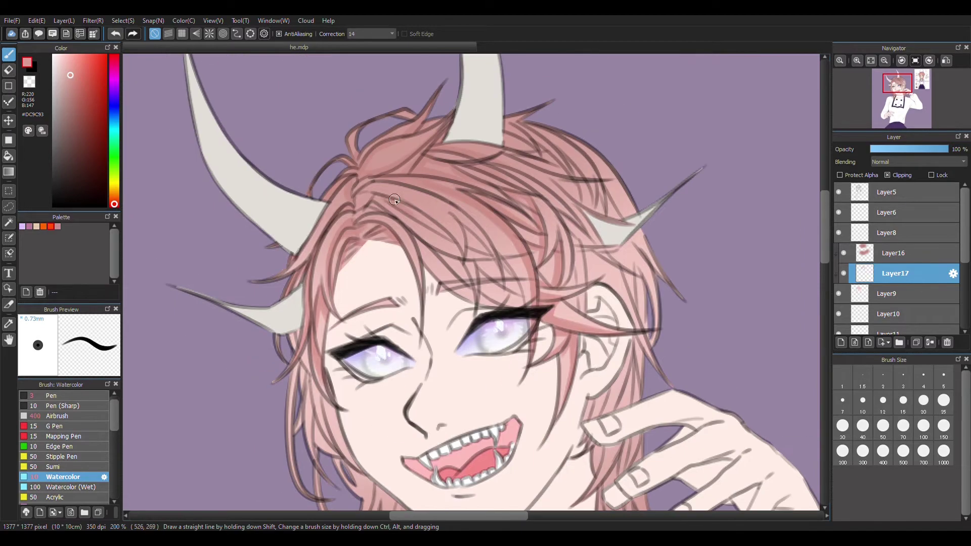
# Step: Add more shadow strands through the fringe, from the parting down to the brow above the eye near the visible ear
pyautogui.moveTo(414, 212); pyautogui.dragTo(454, 237)
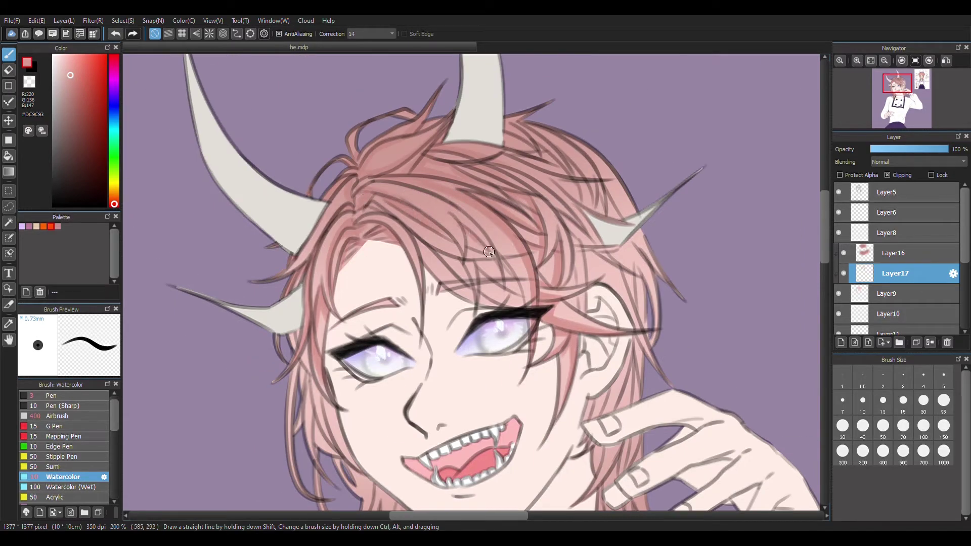
pyautogui.moveTo(464, 265); pyautogui.dragTo(504, 225)
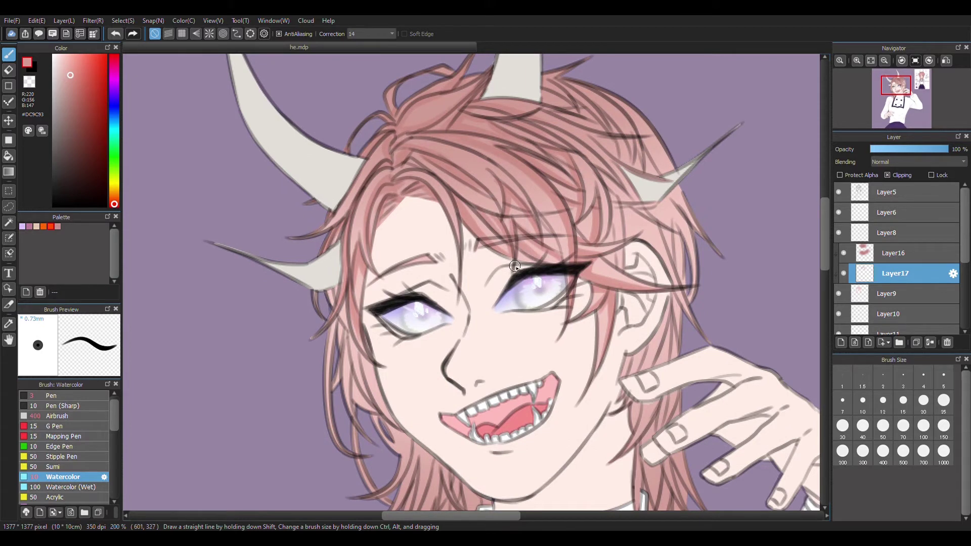
pyautogui.moveTo(552, 205); pyautogui.dragTo(539, 230)
pyautogui.moveTo(470, 179); pyautogui.dragTo(447, 155)
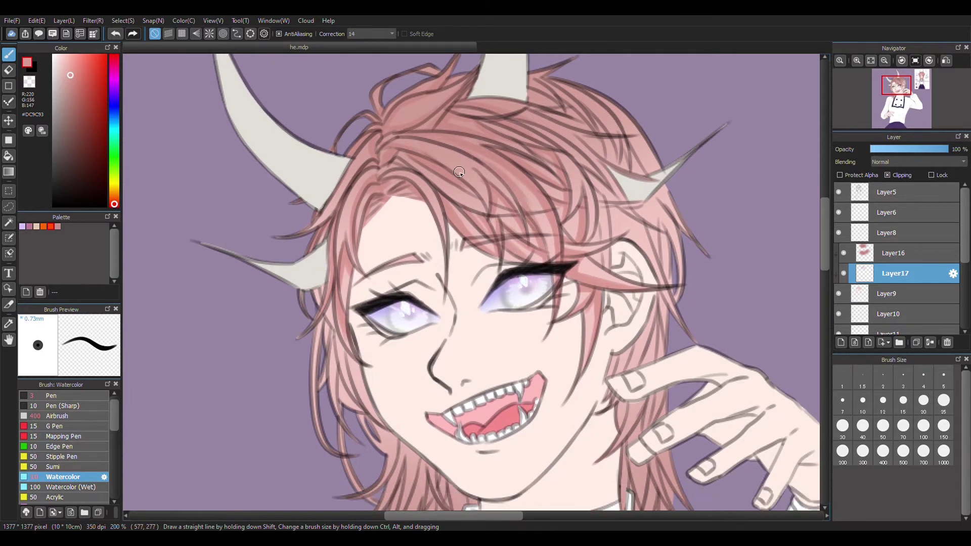
pyautogui.moveTo(501, 220); pyautogui.dragTo(459, 244)
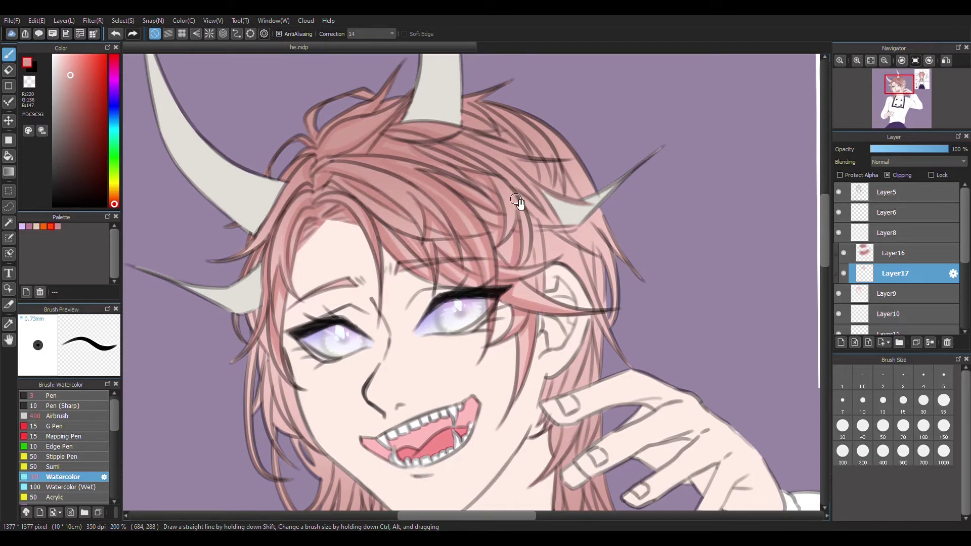
pyautogui.moveTo(342, 170)
pyautogui.mouseDown()
pyautogui.moveTo(446, 204)
pyautogui.moveTo(399, 177)
pyautogui.mouseUp()
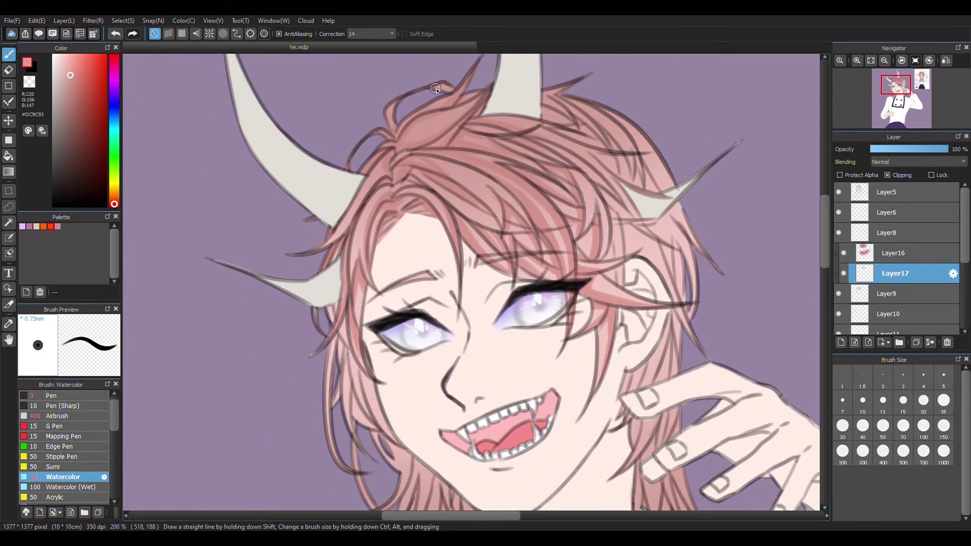
# Step: Shade the lock along the cheek opposite the visible ear and the loose strands below the small horn
pyautogui.moveTo(343, 339); pyautogui.dragTo(423, 250)
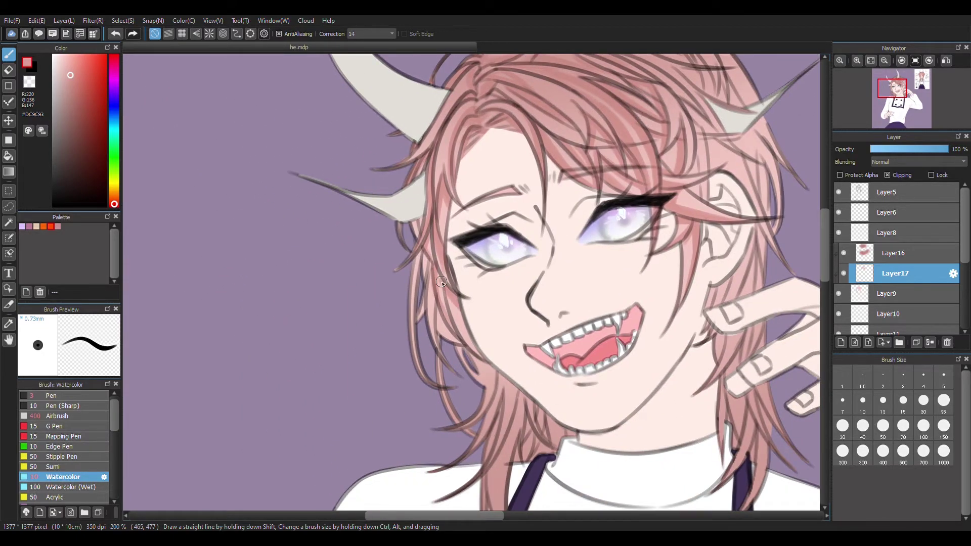
pyautogui.moveTo(458, 288); pyautogui.dragTo(441, 255)
pyautogui.moveTo(457, 305); pyautogui.dragTo(481, 333)
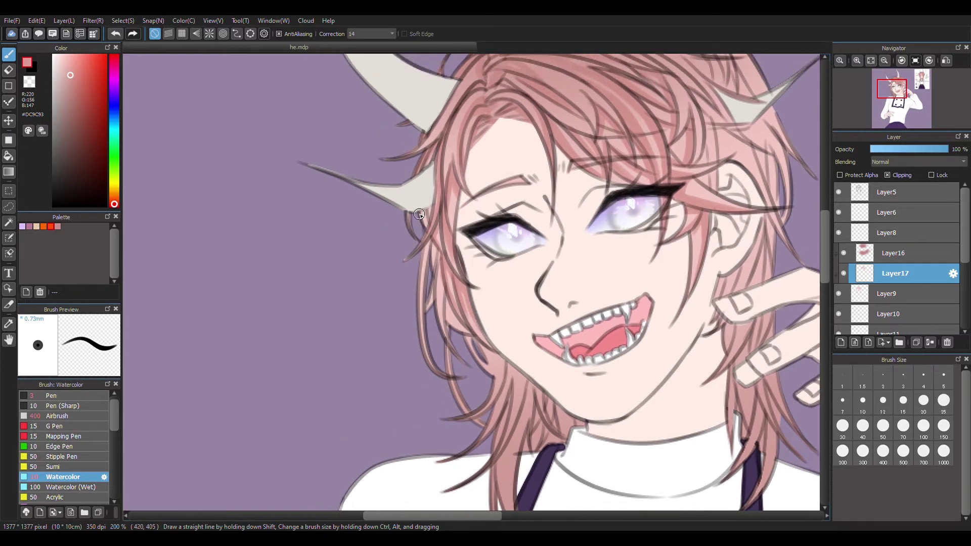
pyautogui.moveTo(425, 209); pyautogui.dragTo(417, 180)
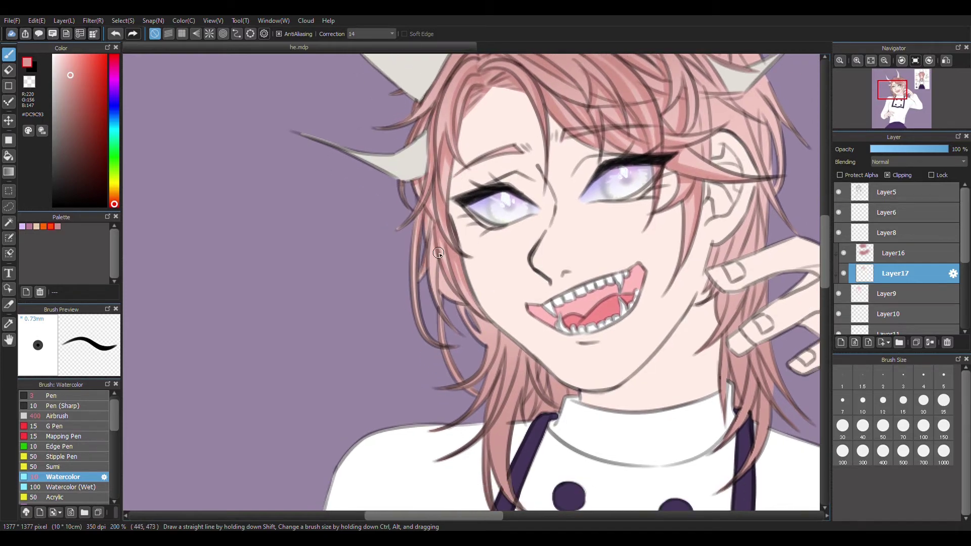
# Step: Shade the hair below the jaw beside the collar, on the side opposite the visible ear
pyautogui.moveTo(457, 303); pyautogui.dragTo(464, 247)
pyautogui.moveTo(497, 284)
pyautogui.mouseDown()
pyautogui.moveTo(461, 257)
pyautogui.moveTo(472, 325)
pyautogui.mouseUp()
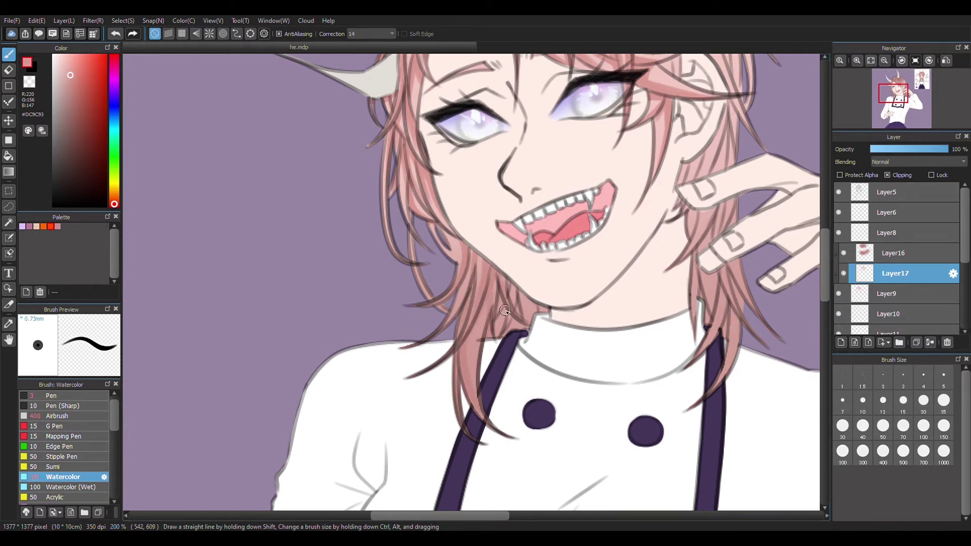
pyautogui.moveTo(523, 294); pyautogui.dragTo(530, 331)
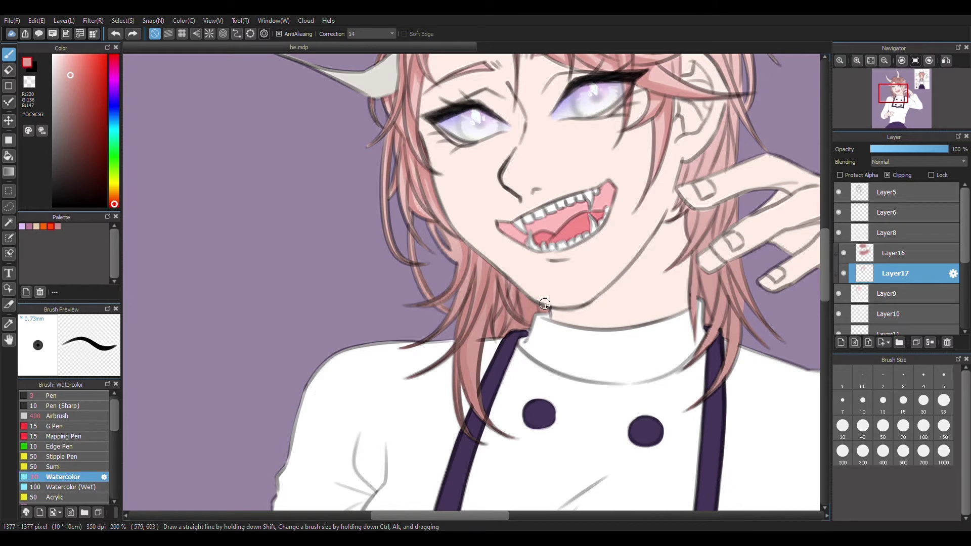
pyautogui.moveTo(410, 255); pyautogui.dragTo(321, 321)
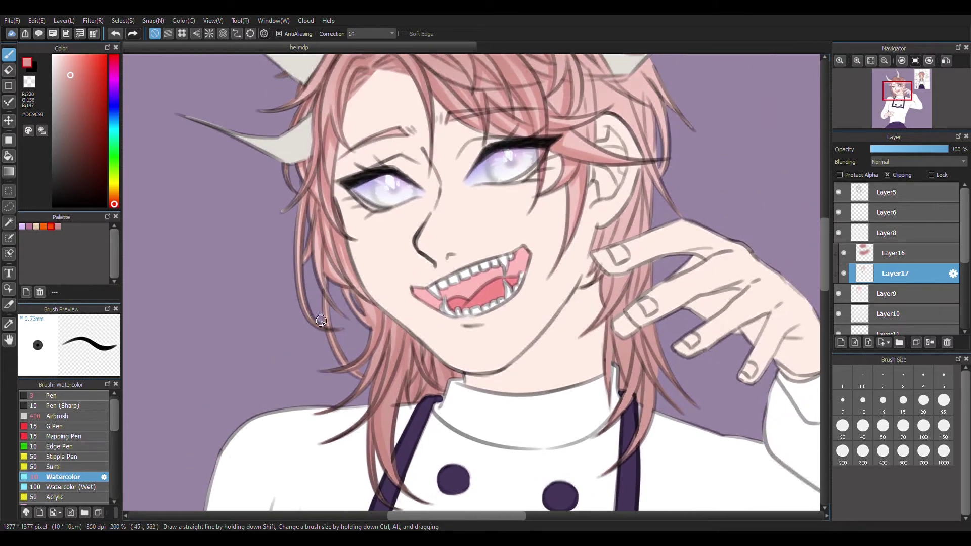
# Step: Add shadow strands on the crown and around the small horn above the visible ear
pyautogui.moveTo(314, 263); pyautogui.dragTo(233, 389)
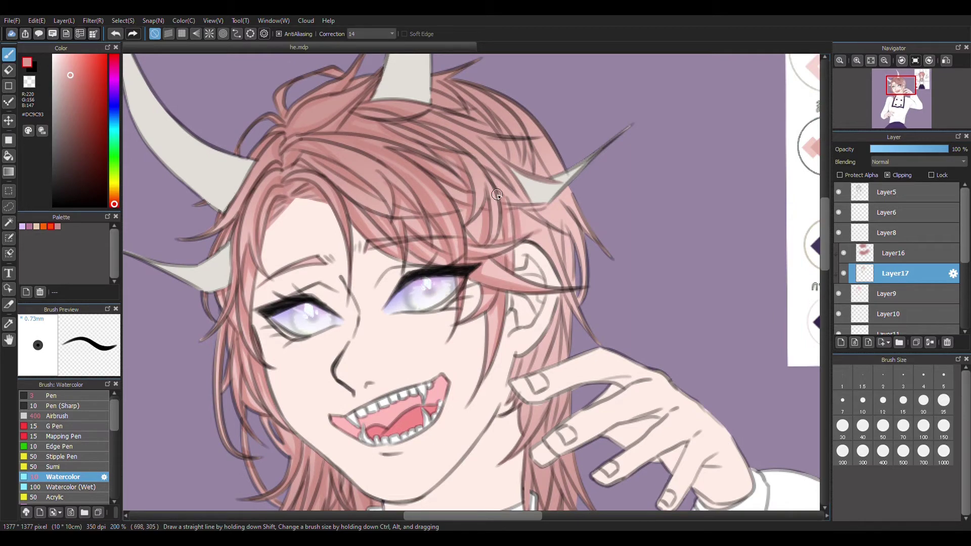
pyautogui.scroll(1, 498, 227)
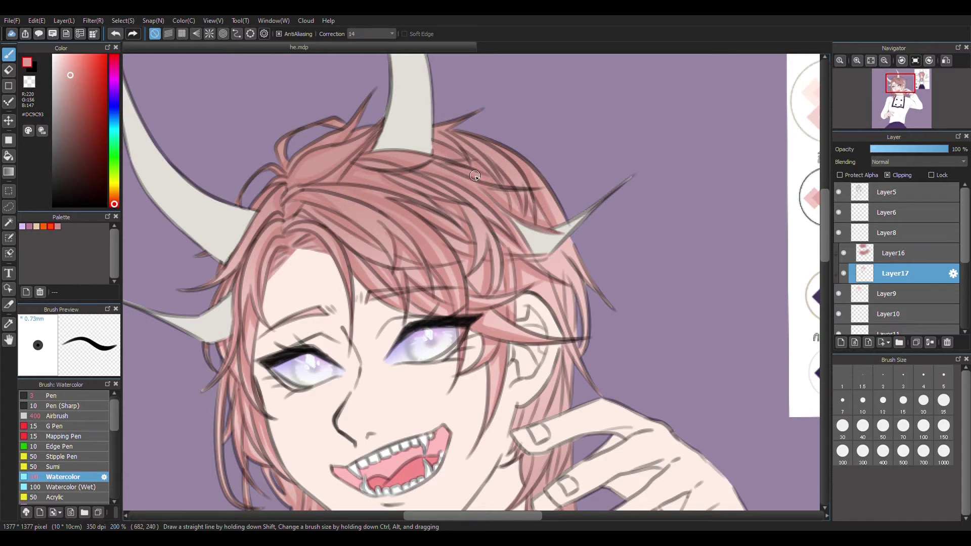
pyautogui.scroll(-3, 475, 176)
pyautogui.hscroll(3, 475, 176)
pyautogui.moveTo(502, 272); pyautogui.dragTo(517, 271)
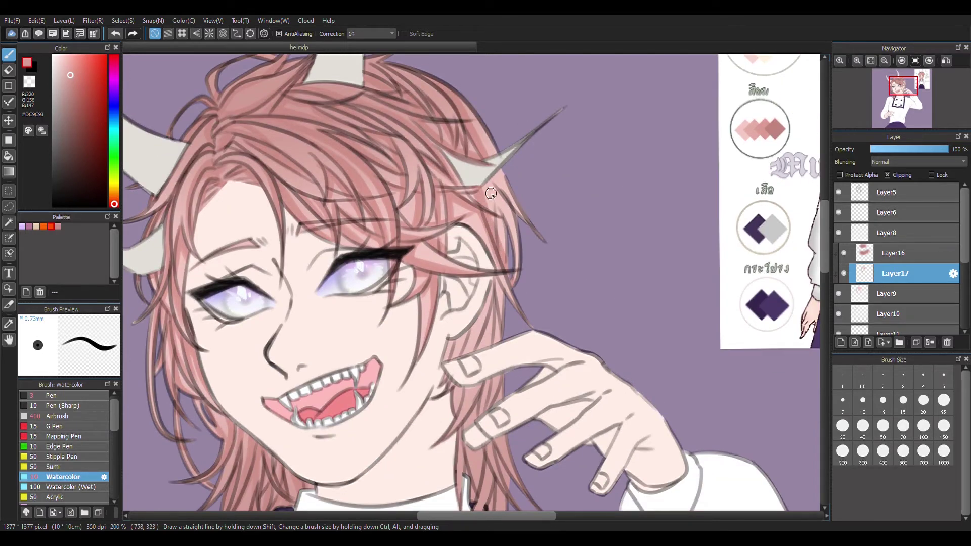
pyautogui.scroll(-2, 514, 194)
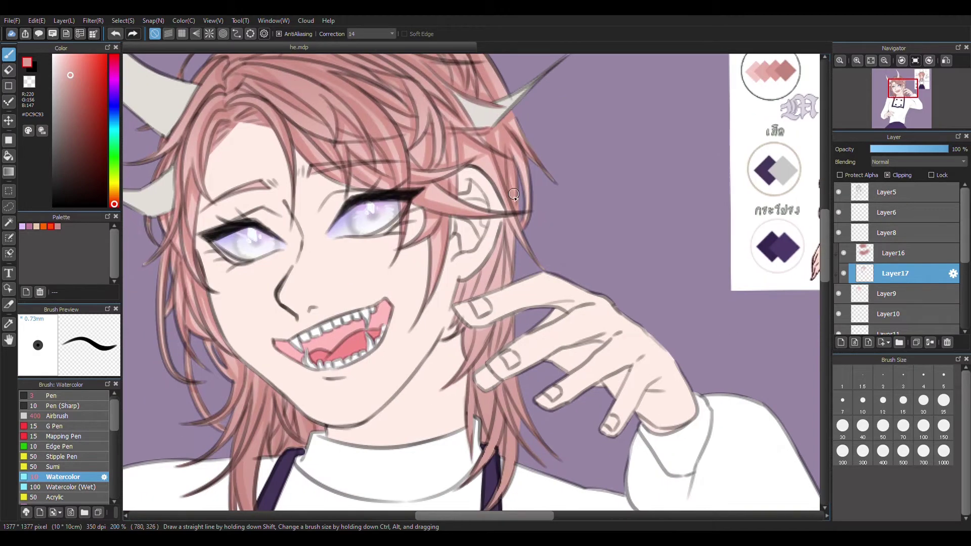
pyautogui.scroll(-3, 462, 160)
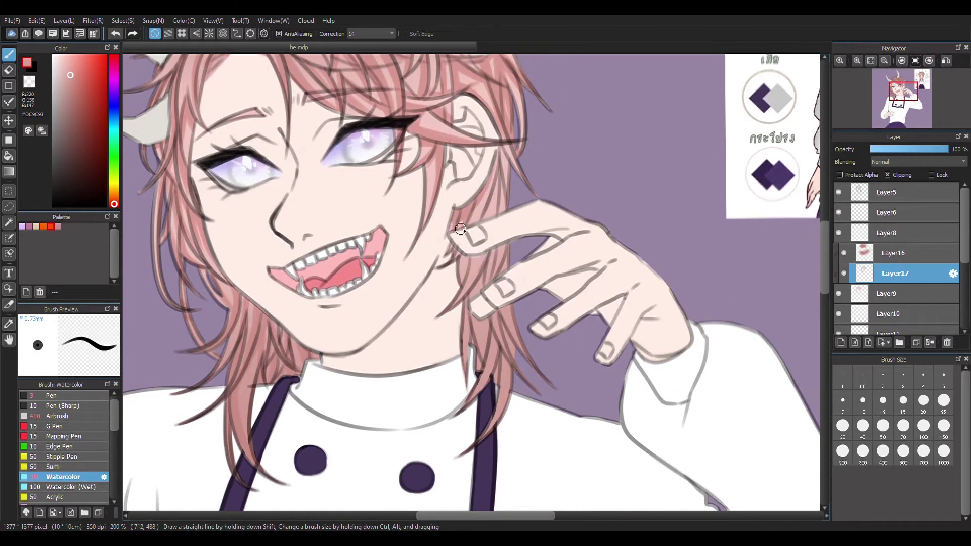
# Step: Shade the hair behind the visible ear and down the neck beside the raised fingers
pyautogui.moveTo(461, 229); pyautogui.dragTo(479, 217)
pyautogui.moveTo(498, 170); pyautogui.dragTo(476, 222)
pyautogui.moveTo(516, 147)
pyautogui.mouseDown()
pyautogui.moveTo(499, 222)
pyautogui.moveTo(514, 197)
pyautogui.mouseUp()
pyautogui.scroll(-3, 467, 183)
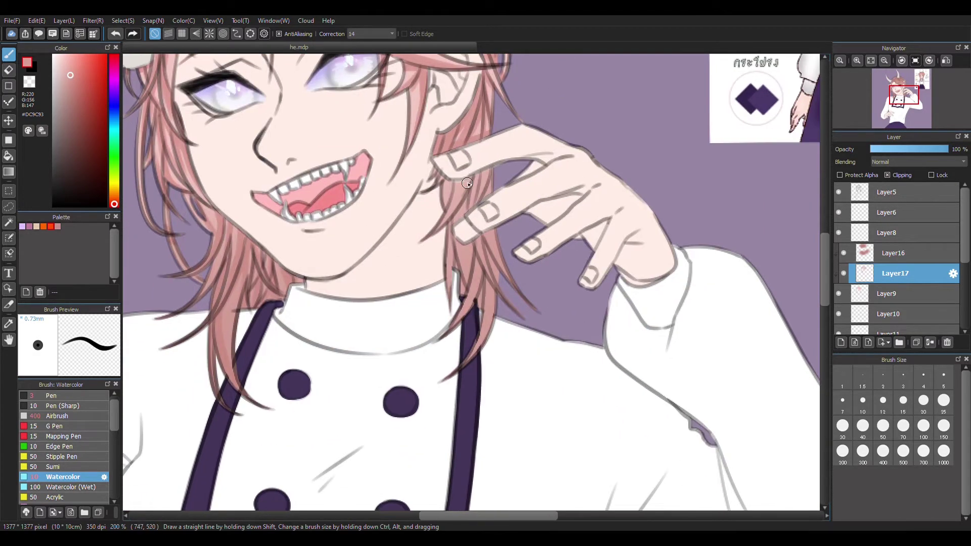
pyautogui.moveTo(448, 179); pyautogui.dragTo(439, 220)
pyautogui.moveTo(473, 172); pyautogui.dragTo(435, 232)
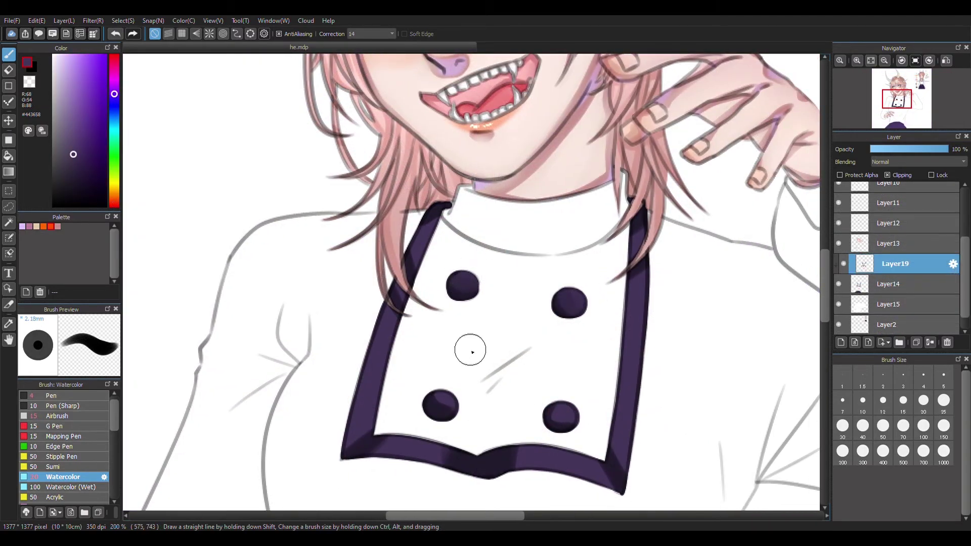
# Step: Blend the dark shadows along the bib's purple trim and corners on Layer19 with muted purple #443658
pyautogui.moveTo(623, 414)
pyautogui.mouseDown()
pyautogui.moveTo(584, 357)
pyautogui.moveTo(605, 413)
pyautogui.mouseUp()
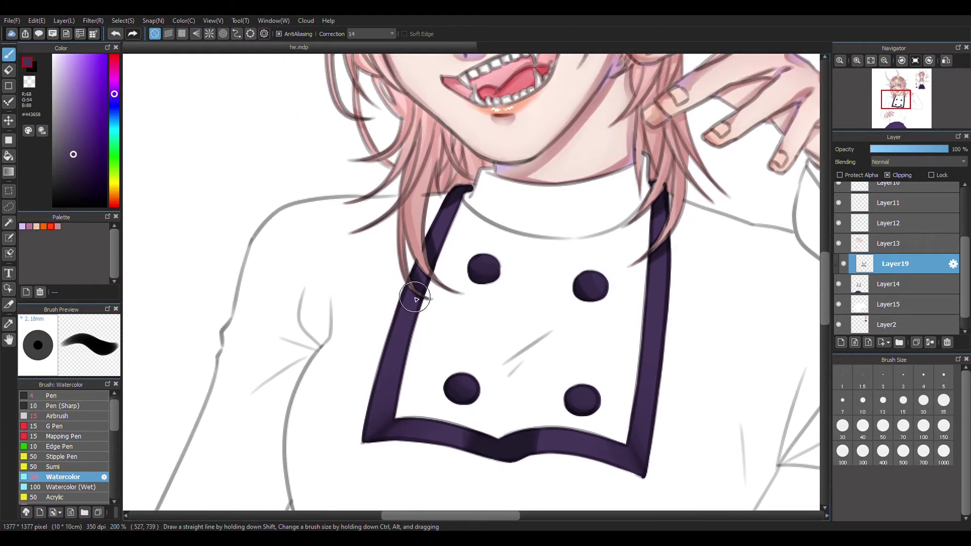
pyautogui.hscroll(1, 633, 266)
pyautogui.scroll(-2, 556, 314)
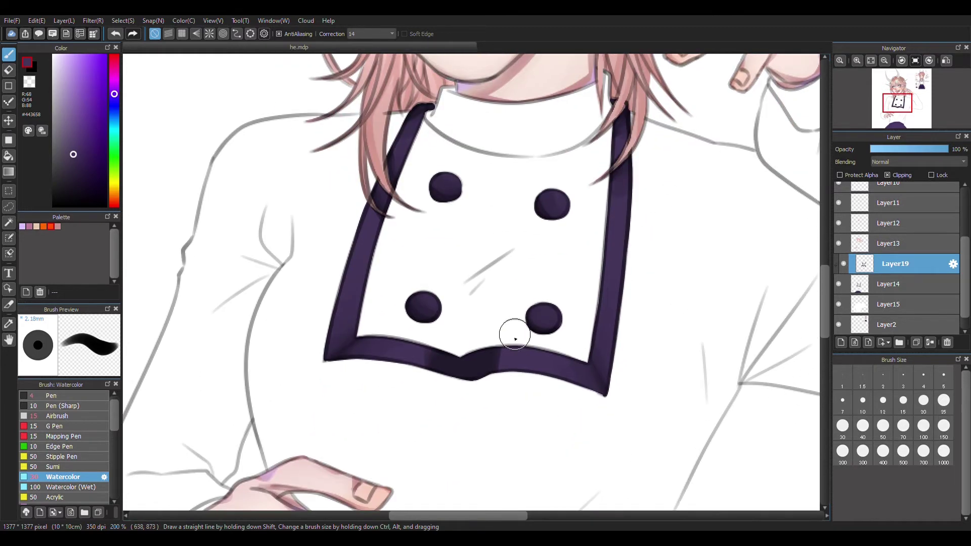
pyautogui.scroll(1, 418, 332)
pyautogui.scroll(-3, 495, 364)
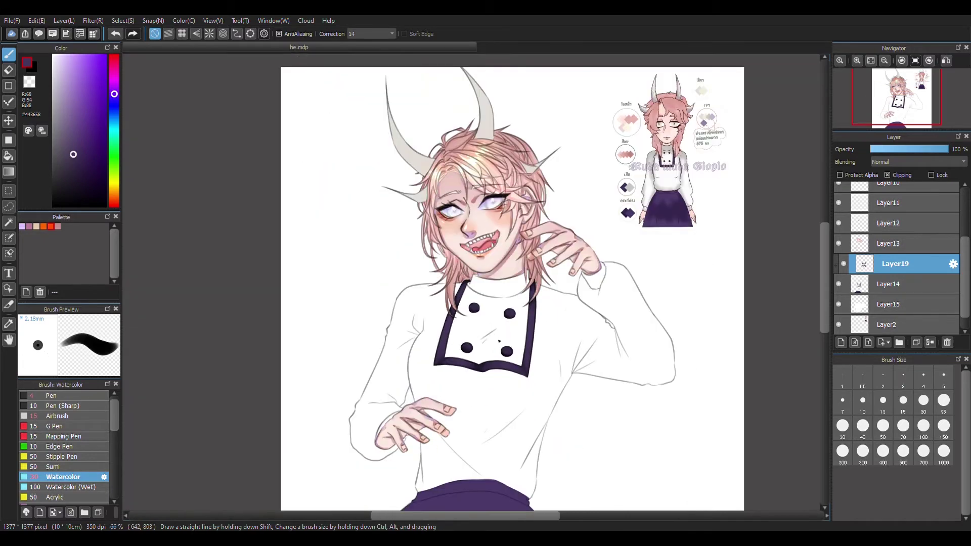
# Step: Add a clipped layer above Layer19 and paint soft lavender #A17DCF highlights on the bib's four buttons
pyautogui.scroll(1, 498, 341)
pyautogui.hotkey('ctrl', 'shift', 'n')
pyautogui.scroll(1, 420, 326)
pyautogui.keyDown('alt'); pyautogui.click(419, 323); pyautogui.keyUp('alt')
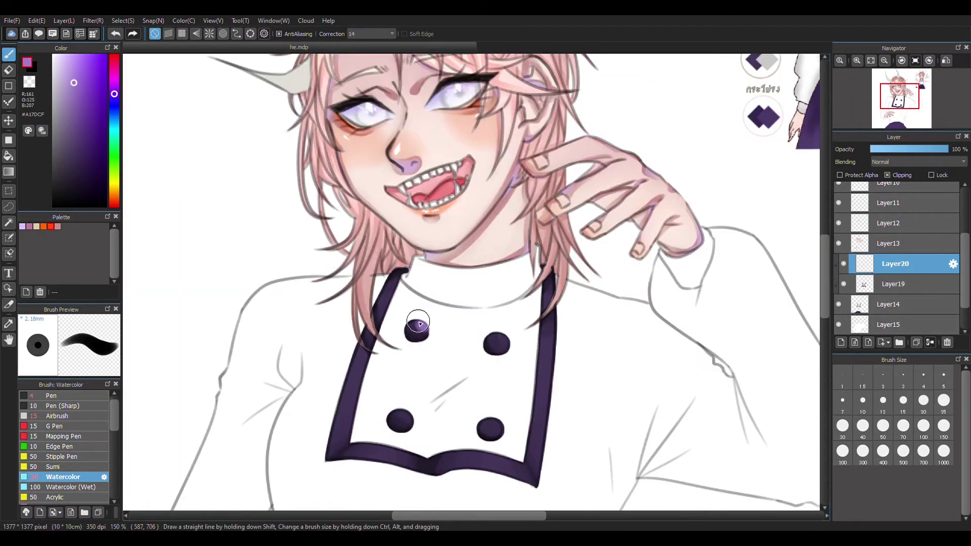
pyautogui.hotkey('ctrl', 'z')
pyautogui.moveTo(421, 323); pyautogui.dragTo(425, 327)
pyautogui.moveTo(515, 343); pyautogui.dragTo(506, 349)
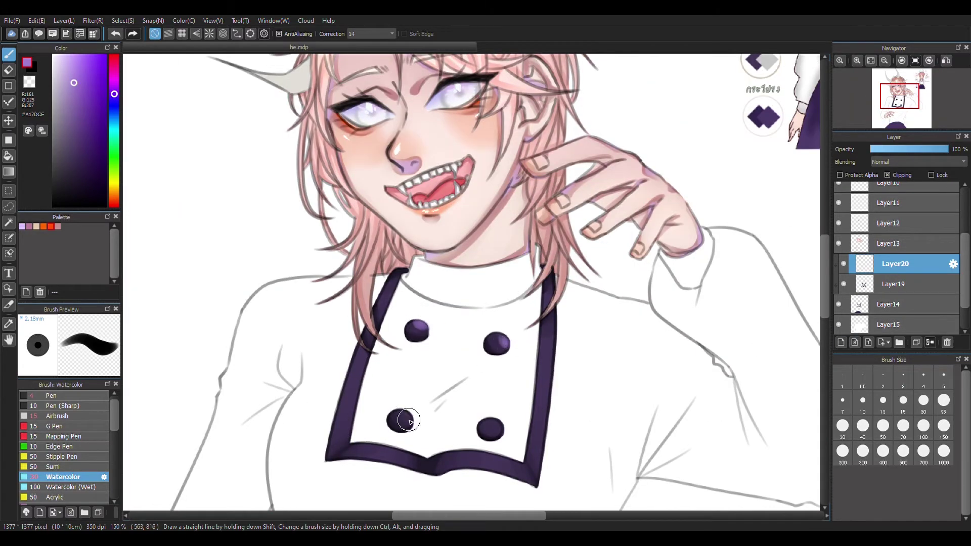
pyautogui.moveTo(614, 352); pyautogui.dragTo(652, 328)
# Step: Add another clipped layer directly above Layer19 and paint pale lavender #DBC1FE highlights on the bib trim with a size 20 brush
pyautogui.click(905, 284)
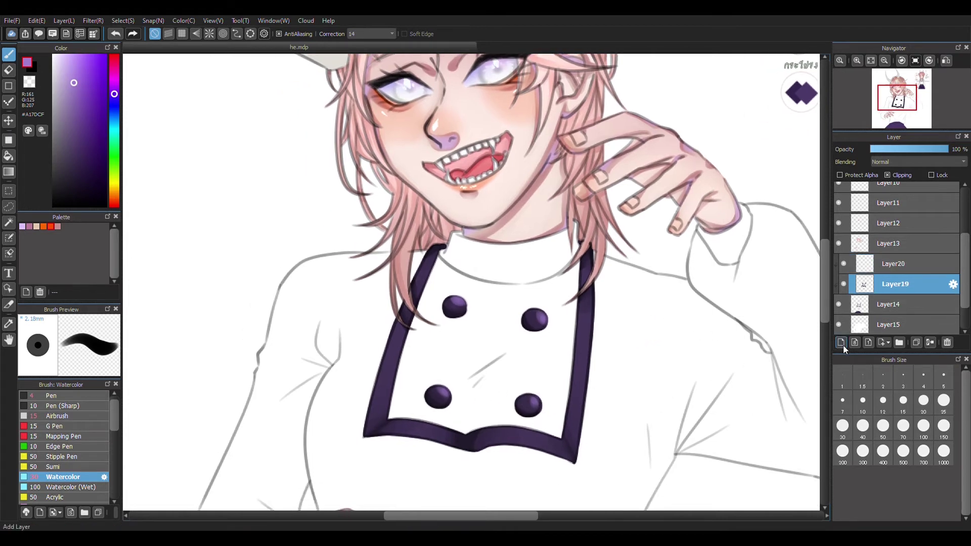
pyautogui.hotkey('ctrl', 'shift', 'n')
pyautogui.click(923, 400)
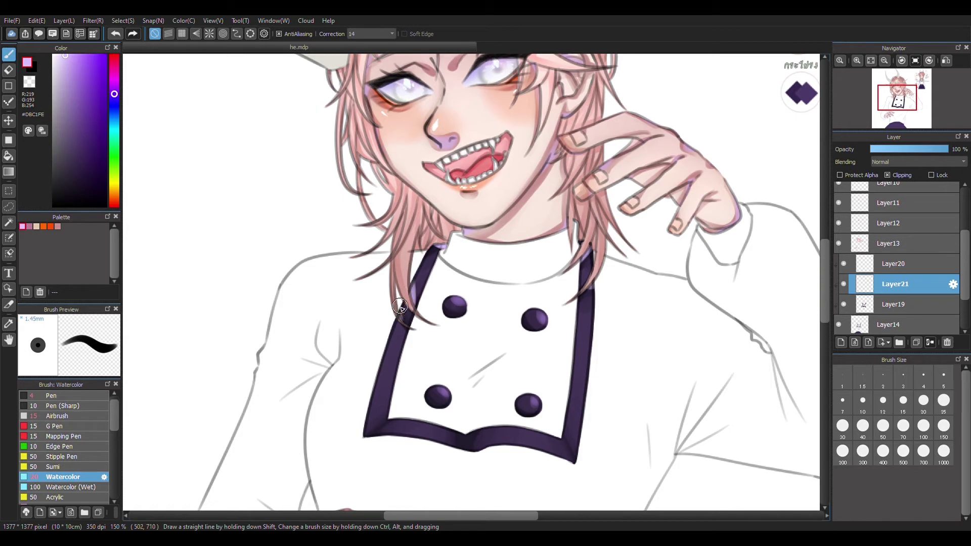
pyautogui.moveTo(399, 305); pyautogui.dragTo(407, 324)
pyautogui.scroll(-2, 494, 253)
pyautogui.scroll(1, 491, 371)
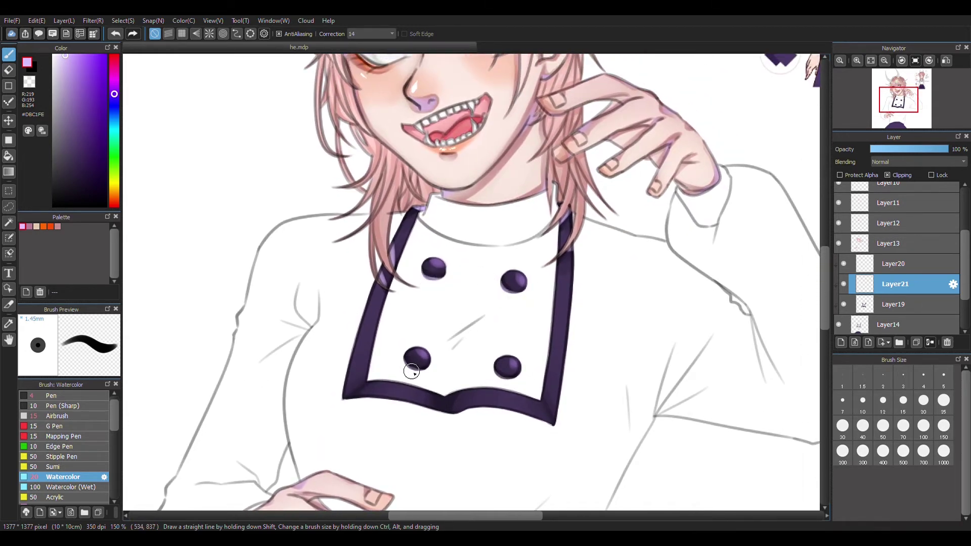
pyautogui.moveTo(549, 311); pyautogui.dragTo(567, 288)
pyautogui.hotkey('ctrl', '0')
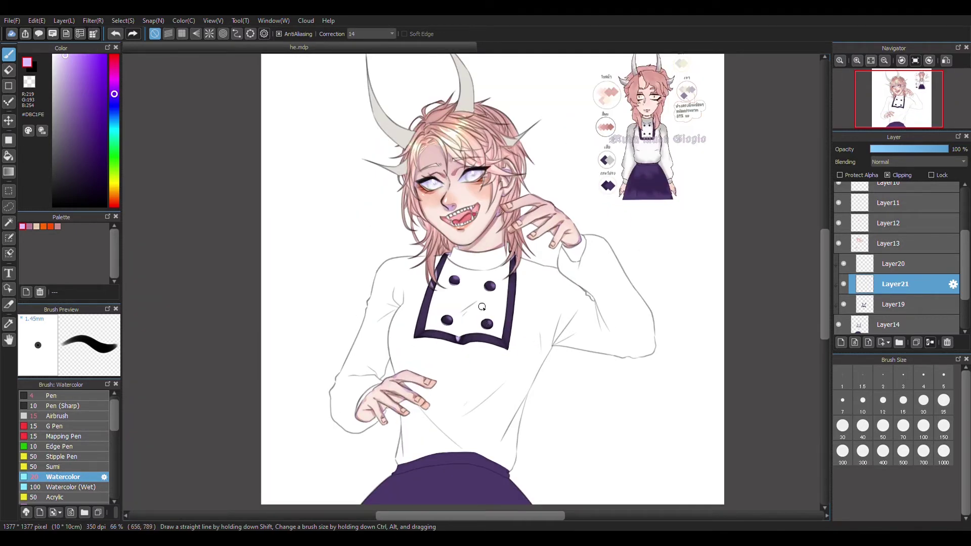
# Step: On Layer19, shade the skirt's waistband and its folds with dark purple #36264E sampled from the reference sheet's skirt swatch
pyautogui.click(893, 304)
pyautogui.scroll(1, 451, 368)
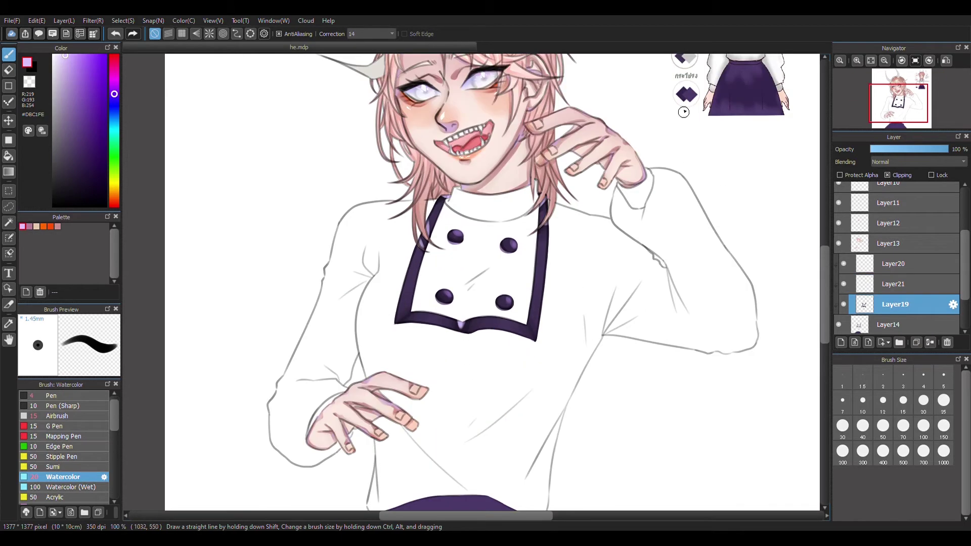
pyautogui.keyDown('alt'); pyautogui.click(680, 92); pyautogui.keyUp('alt')
pyautogui.scroll(1, 558, 330)
pyautogui.moveTo(359, 329)
pyautogui.mouseDown()
pyautogui.moveTo(440, 310)
pyautogui.moveTo(379, 332)
pyautogui.mouseUp()
pyautogui.moveTo(625, 298)
pyautogui.mouseDown()
pyautogui.moveTo(630, 331)
pyautogui.moveTo(596, 324)
pyautogui.moveTo(624, 337)
pyautogui.moveTo(628, 329)
pyautogui.moveTo(494, 310)
pyautogui.moveTo(594, 305)
pyautogui.mouseUp()
pyautogui.moveTo(542, 284); pyautogui.dragTo(450, 293)
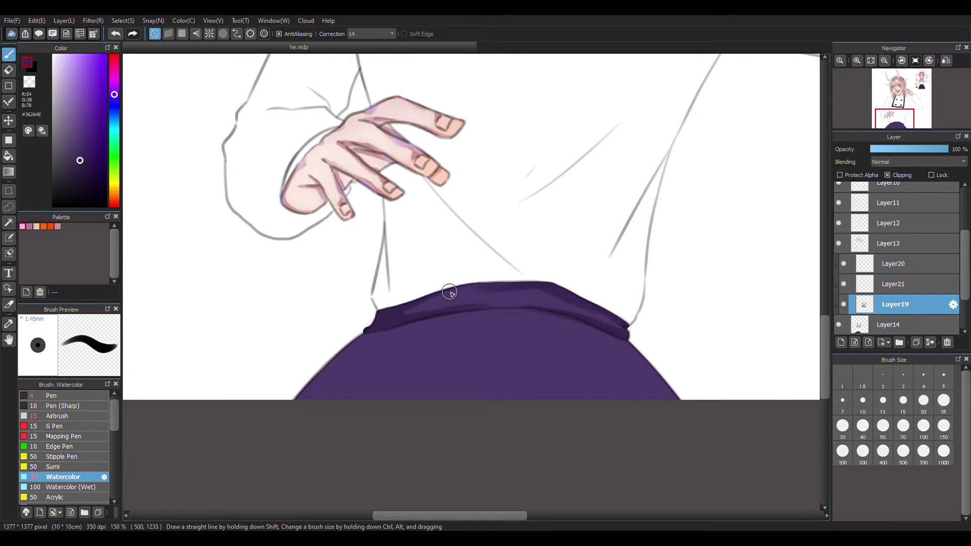
pyautogui.moveTo(523, 302); pyautogui.dragTo(535, 321)
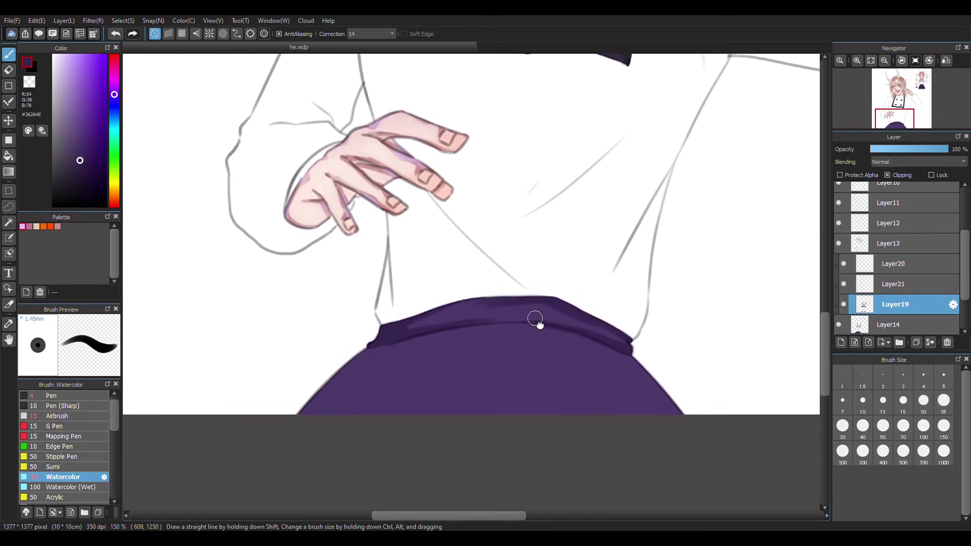
pyautogui.moveTo(412, 329); pyautogui.dragTo(554, 308)
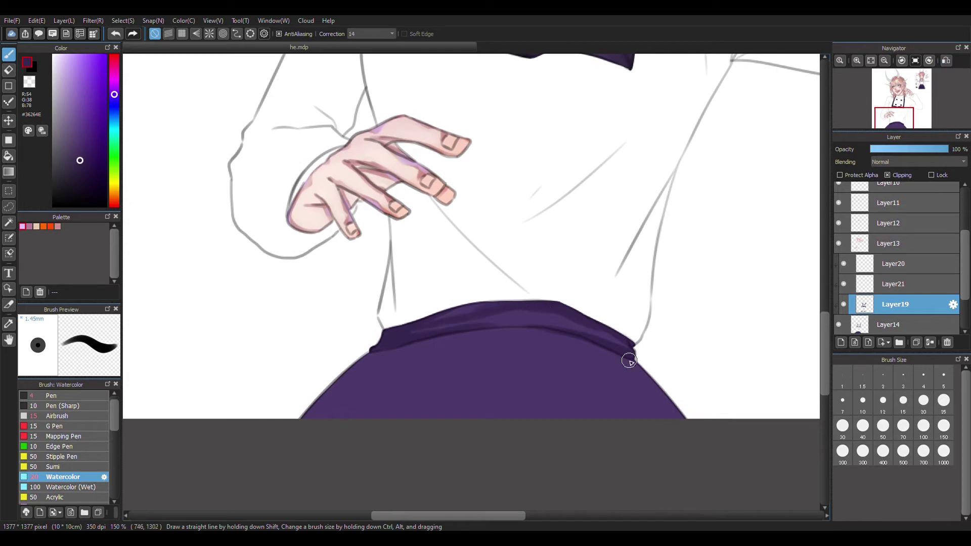
# Step: Shade both outer sides of the skirt below the waistband, using brush size 25 for the broader shadows
pyautogui.moveTo(617, 353)
pyautogui.mouseDown()
pyautogui.moveTo(701, 449)
pyautogui.moveTo(574, 329)
pyautogui.moveTo(534, 326)
pyautogui.moveTo(703, 460)
pyautogui.mouseUp()
pyautogui.click(944, 400)
pyautogui.moveTo(410, 332)
pyautogui.mouseDown()
pyautogui.moveTo(414, 347)
pyautogui.moveTo(274, 467)
pyautogui.moveTo(323, 379)
pyautogui.mouseUp()
pyautogui.moveTo(600, 349); pyautogui.dragTo(569, 397)
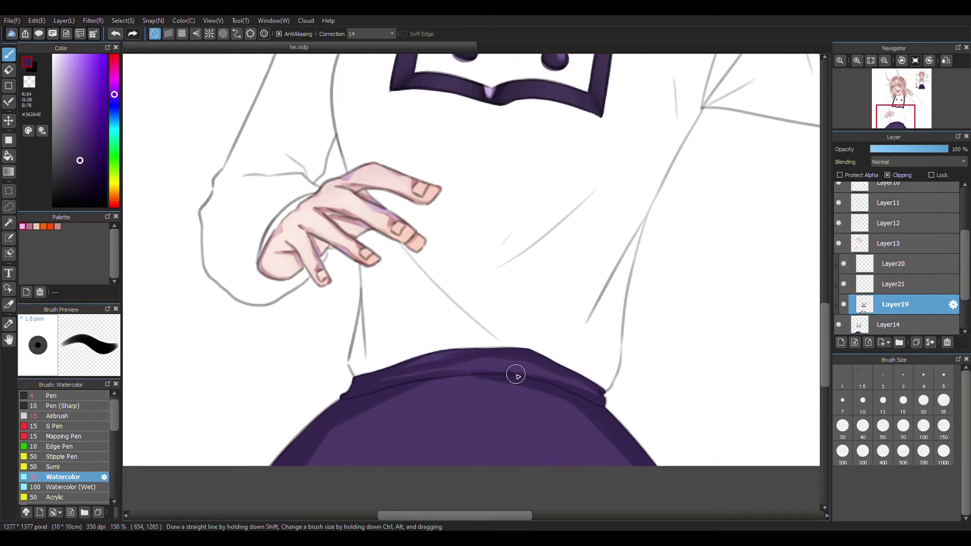
# Step: Sample purple #4C3968 and blend the skirt's side shadows with a size 70 brush
pyautogui.keyDown('alt'); pyautogui.click(470, 369); pyautogui.keyUp('alt')
pyautogui.click(903, 425)
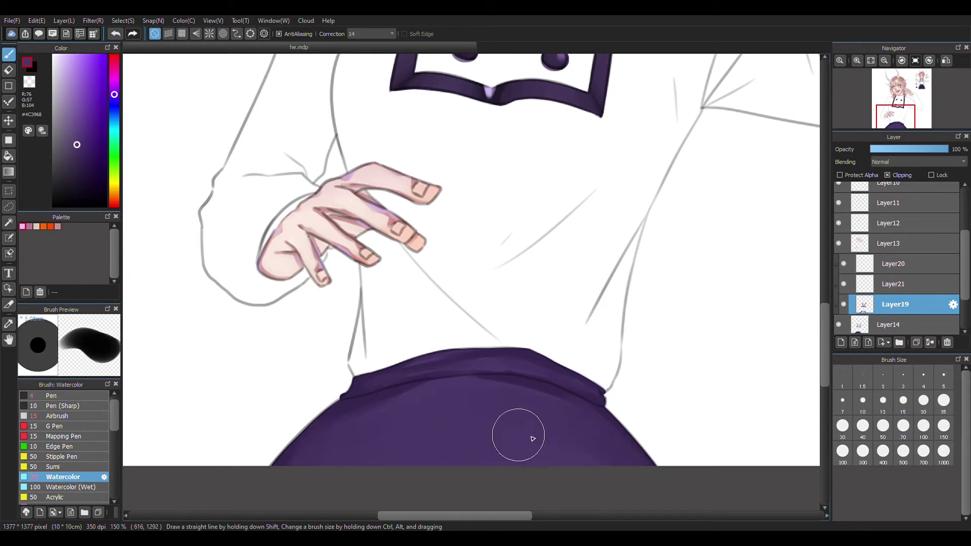
pyautogui.scroll(-3, 534, 424)
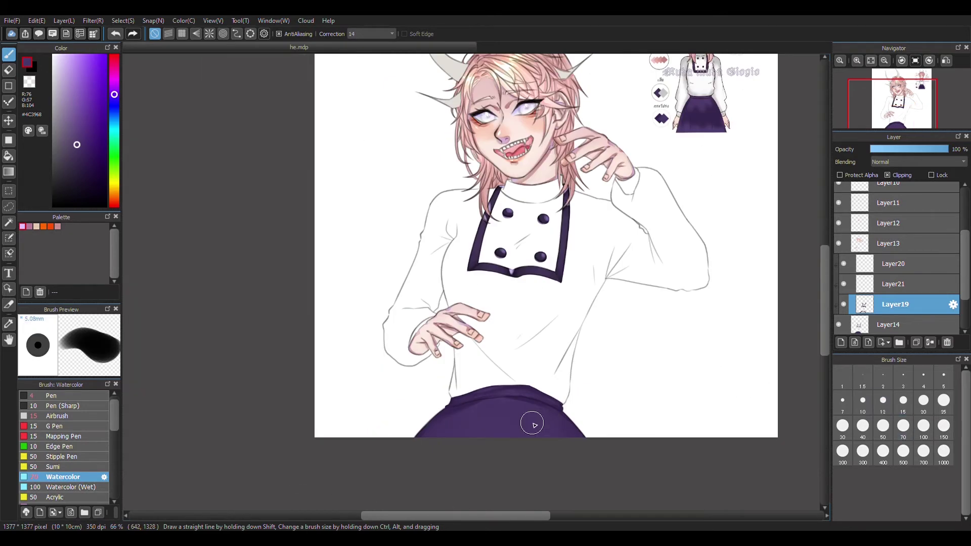
pyautogui.scroll(3, 642, 426)
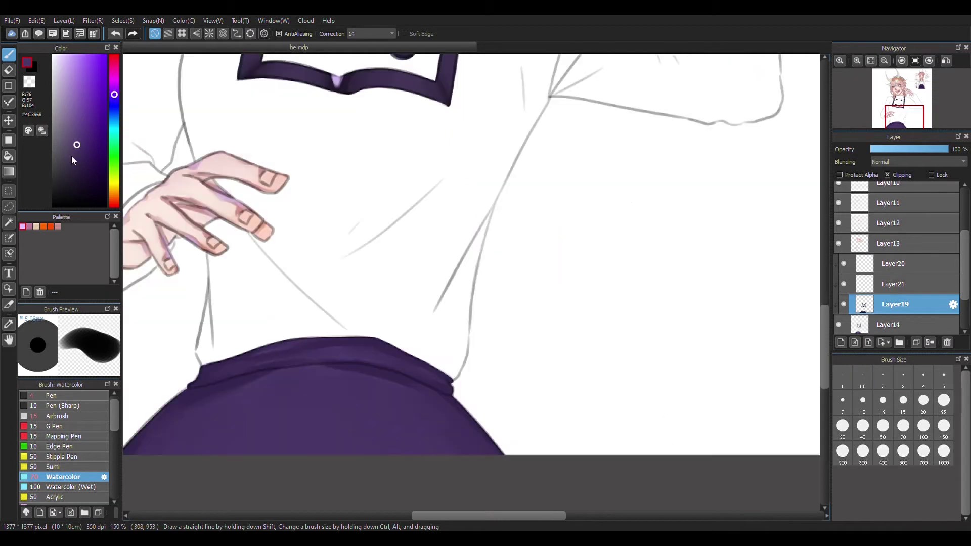
# Step: Paint diagonal fold shadows down both sides of the skirt in dark purple #3B265B with a size 20 brush
pyautogui.click(74, 154)
pyautogui.moveTo(242, 371); pyautogui.dragTo(472, 282)
pyautogui.click(863, 426)
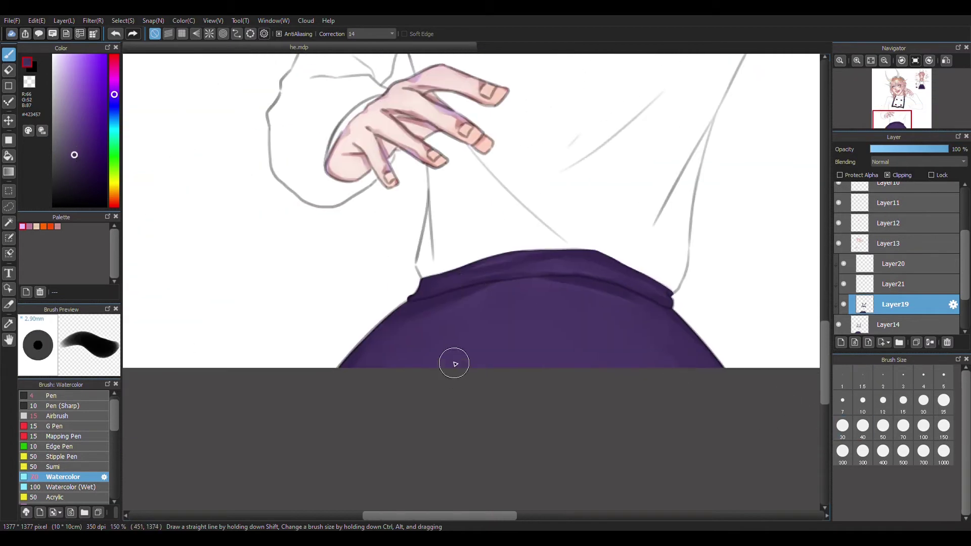
pyautogui.click(923, 400)
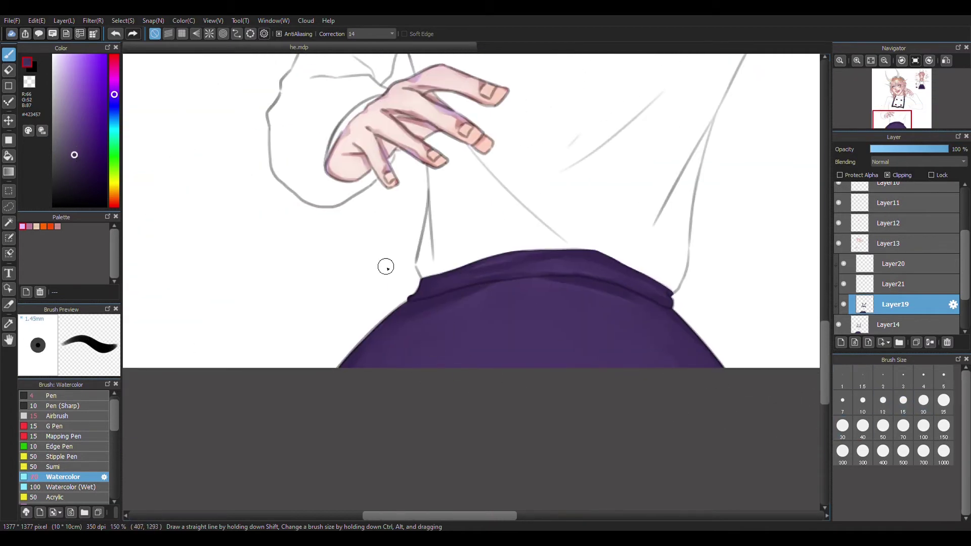
pyautogui.click(80, 160)
pyautogui.click(81, 154)
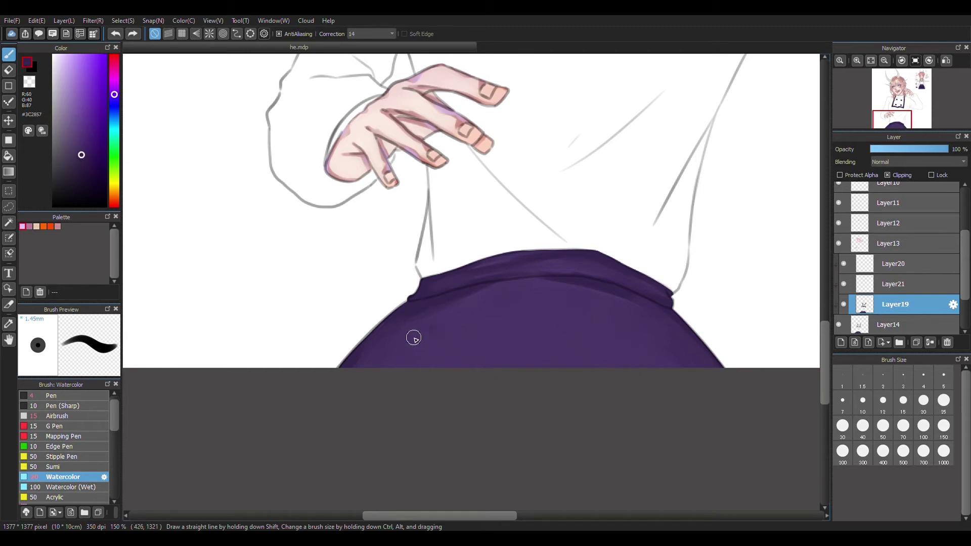
pyautogui.click(84, 152)
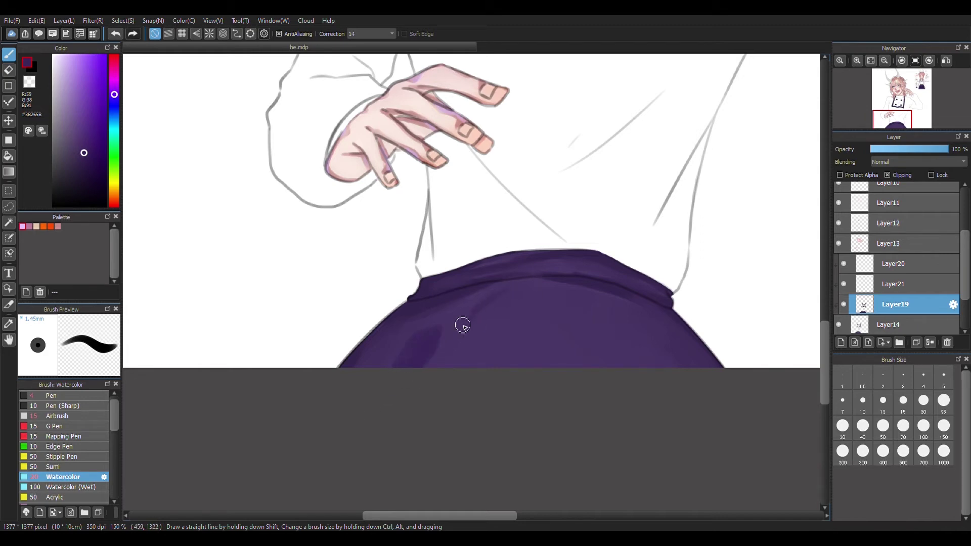
pyautogui.hotkey('ctrl', 'z')
pyautogui.hotkey('ctrl', 'z')
pyautogui.moveTo(458, 334); pyautogui.dragTo(473, 307)
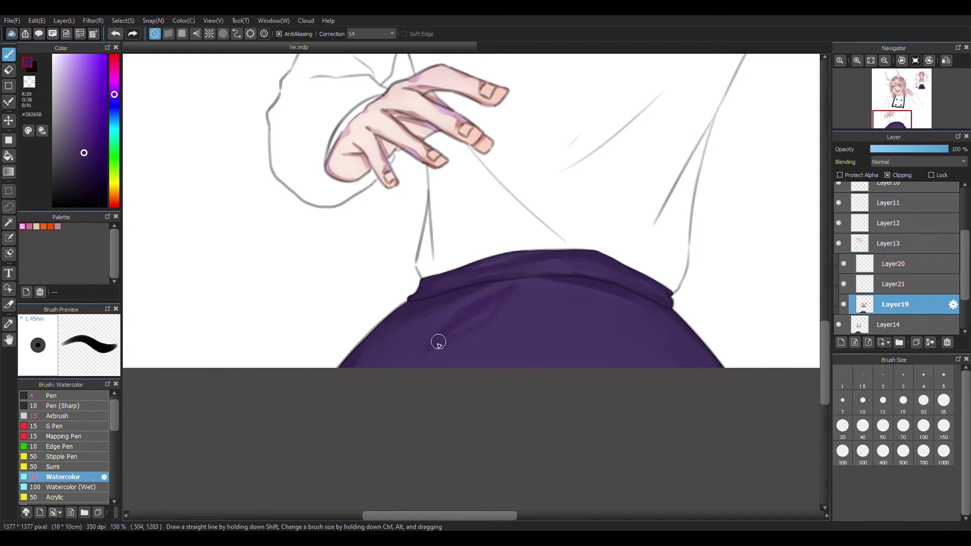
pyautogui.scroll(2, 465, 323)
pyautogui.hscroll(2, 465, 322)
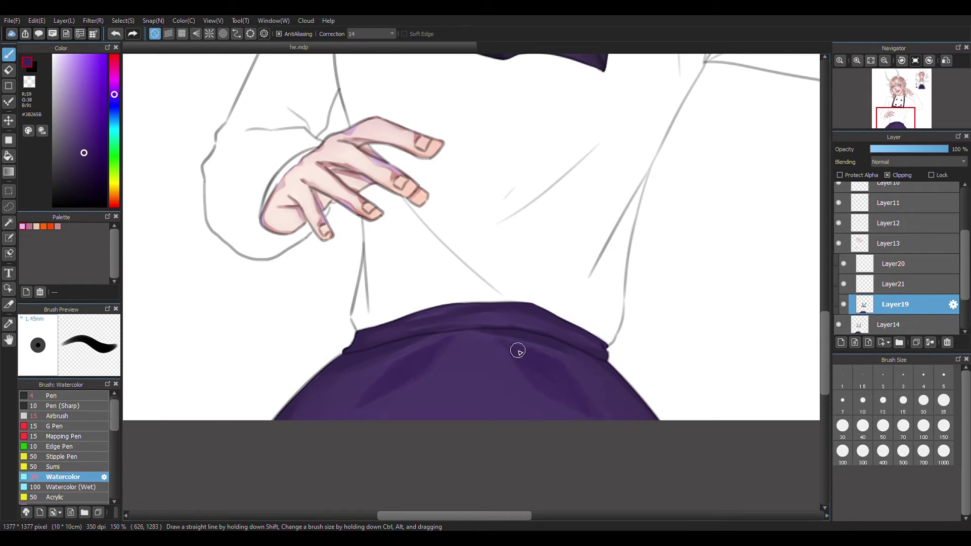
# Step: Add small fold shadows at the skirt's centre below the waistband and soften them with sampled purple #493665
pyautogui.scroll(-5, 609, 423)
pyautogui.scroll(5, 531, 349)
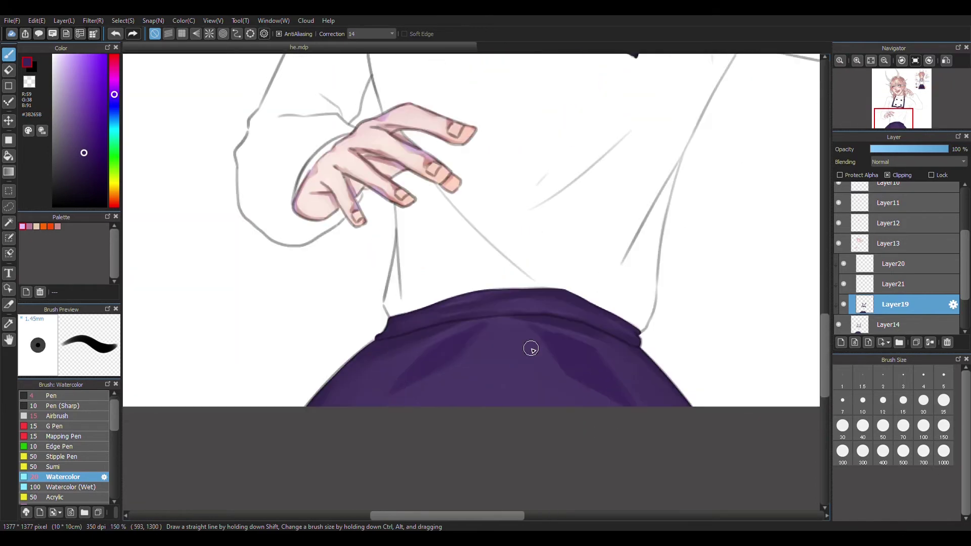
pyautogui.keyDown('alt'); pyautogui.click(501, 349); pyautogui.keyUp('alt')
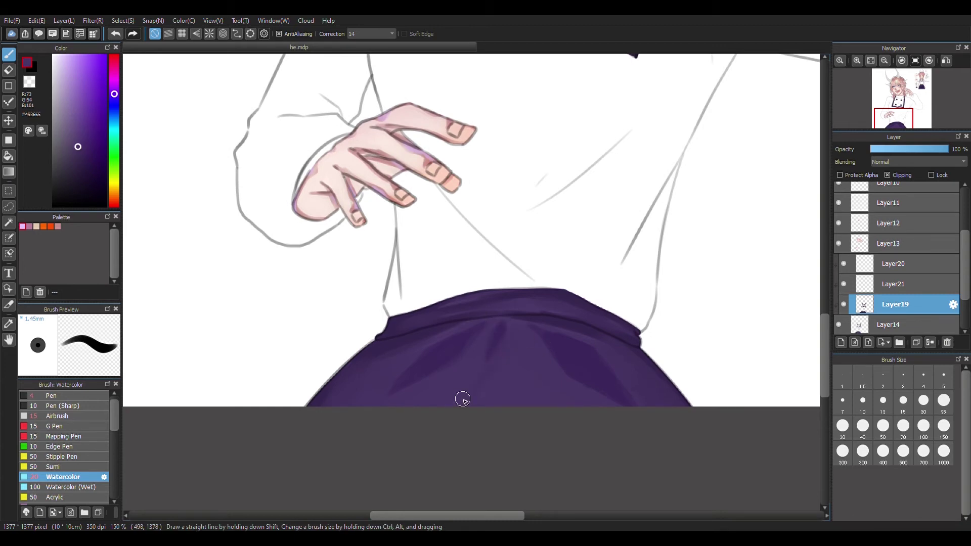
pyautogui.scroll(1, 462, 399)
pyautogui.scroll(-2, 506, 407)
pyautogui.scroll(1, 602, 422)
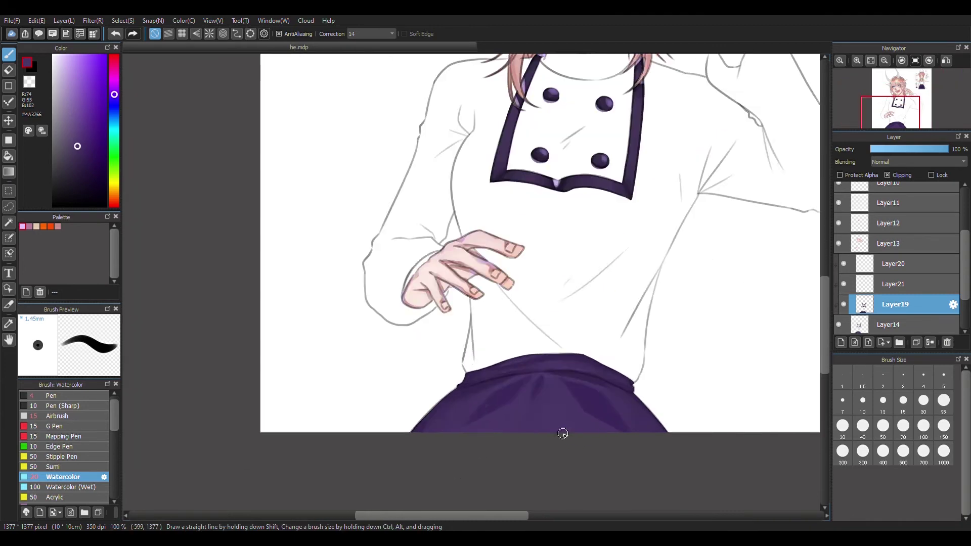
# Step: Enlarge the brush to 2.18 mm and blend the skirt's fold shadows with purple #4A3766
pyautogui.scroll(2, 562, 433)
pyautogui.press(']')
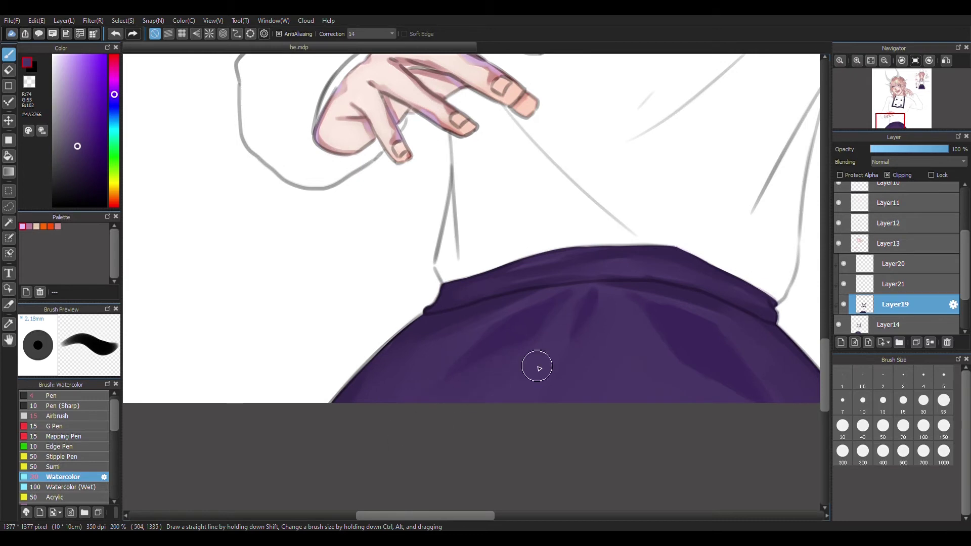
pyautogui.scroll(-1, 356, 408)
pyautogui.scroll(1, 531, 401)
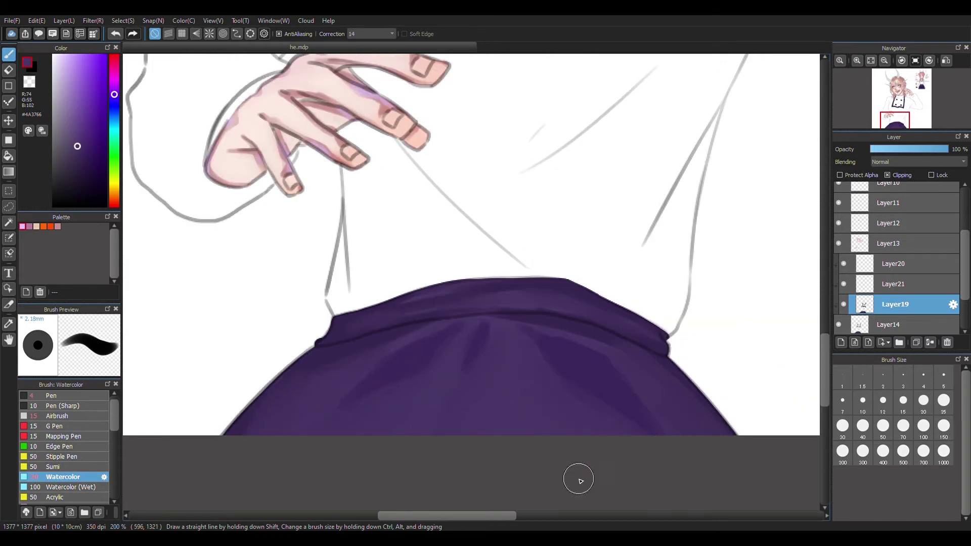
# Step: On Layer21, paint lavender #DBC1FE rim highlights along the left edges of the skirt and waistband, ending with a size 15 brush
pyautogui.scroll(-5, 563, 407)
pyautogui.scroll(4, 580, 417)
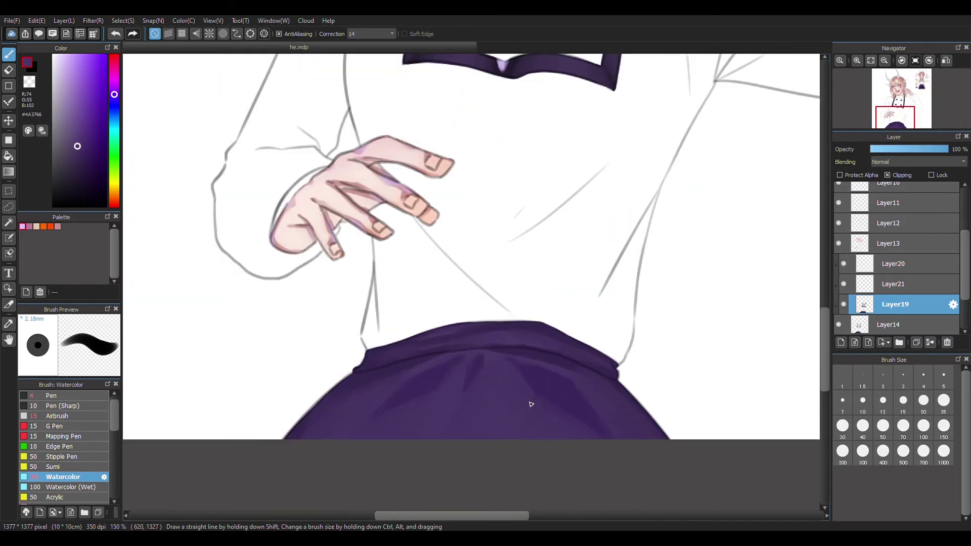
pyautogui.click(899, 283)
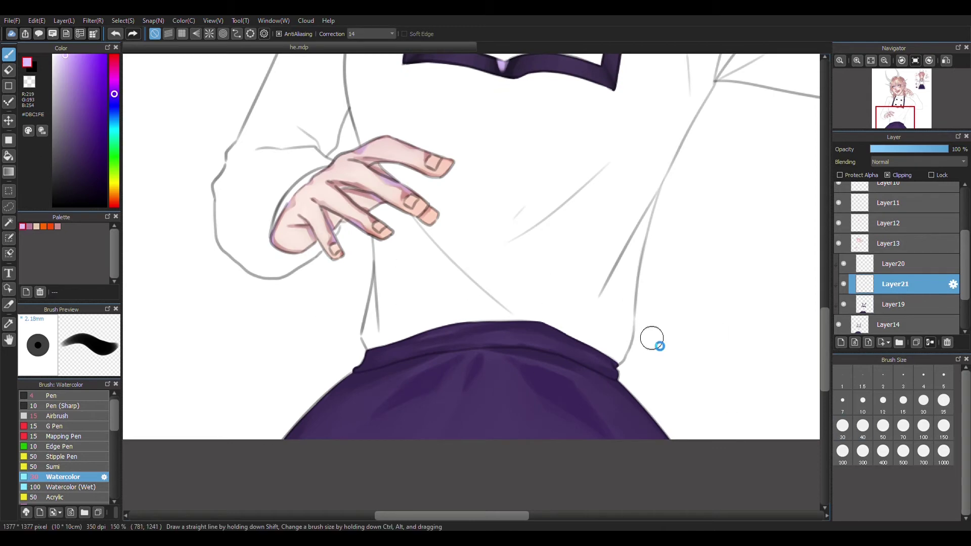
pyautogui.scroll(-2, 556, 329)
pyautogui.hscroll(-2, 556, 329)
pyautogui.moveTo(448, 297); pyautogui.dragTo(464, 306)
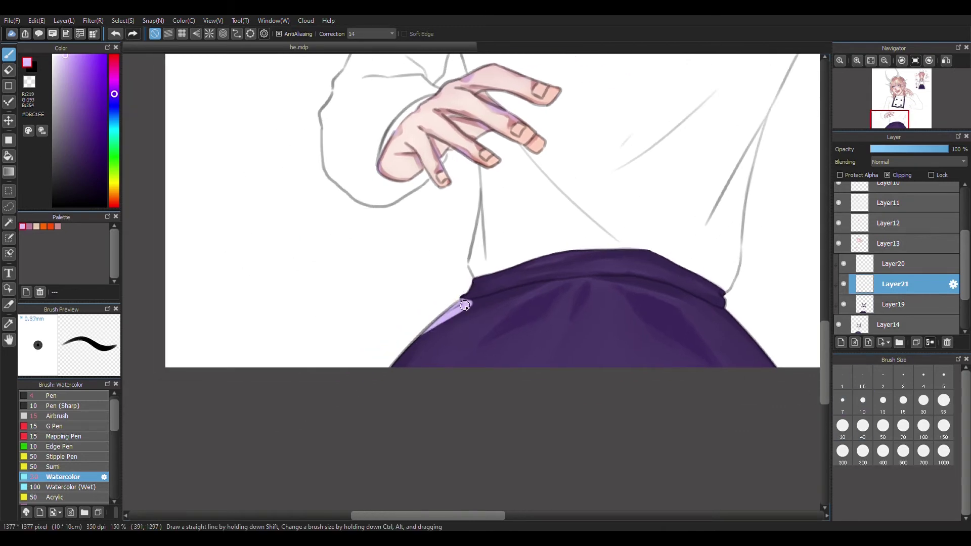
pyautogui.click(903, 400)
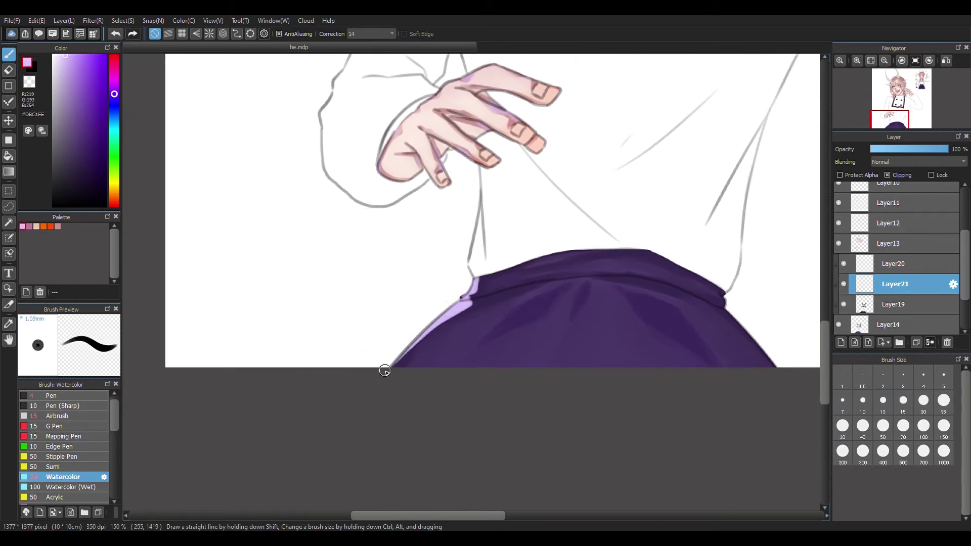
# Step: Try a lavender rim highlight down the skirt's right side, blending its upper end with sampled dark purple #36264E
pyautogui.hscroll(2, 556, 329)
pyautogui.scroll(1, 556, 328)
pyautogui.moveTo(567, 309)
pyautogui.mouseDown()
pyautogui.moveTo(677, 384)
pyautogui.moveTo(632, 329)
pyautogui.moveTo(639, 324)
pyautogui.mouseUp()
pyautogui.scroll(-2, 603, 314)
pyautogui.scroll(-3, 603, 315)
pyautogui.scroll(5, 603, 329)
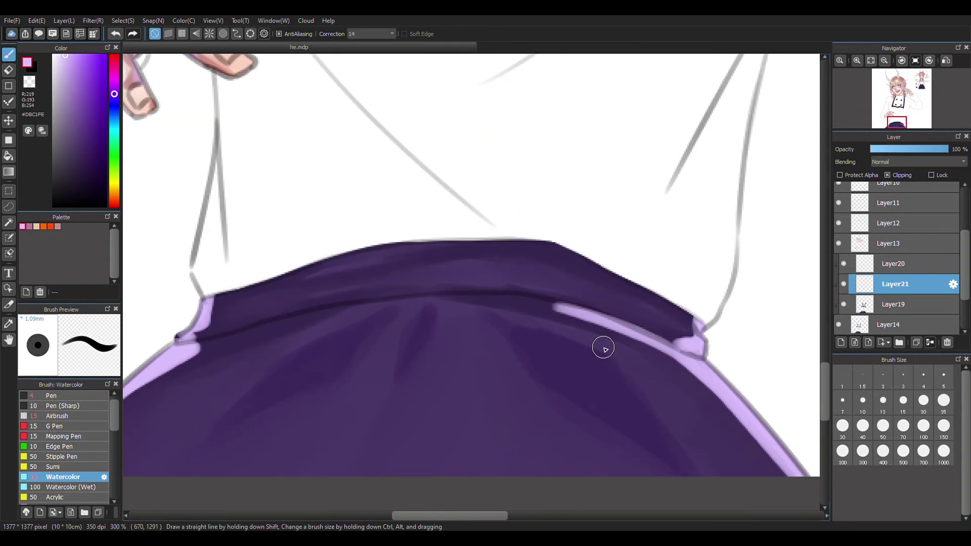
pyautogui.keyDown('alt'); pyautogui.click(609, 337); pyautogui.keyUp('alt')
pyautogui.moveTo(546, 303); pyautogui.dragTo(674, 381)
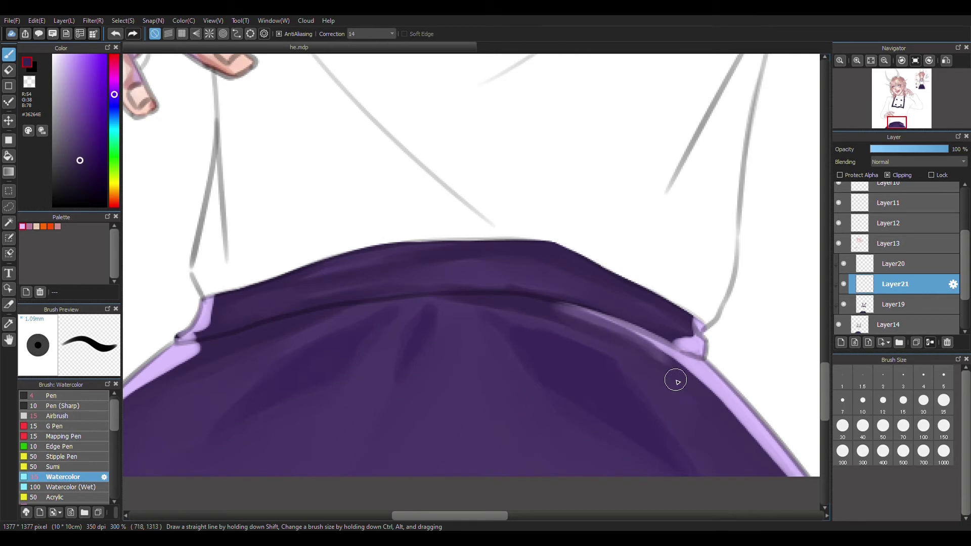
pyautogui.scroll(-3, 674, 381)
pyautogui.scroll(4, 500, 300)
pyautogui.hotkey('ctrl', 'z')
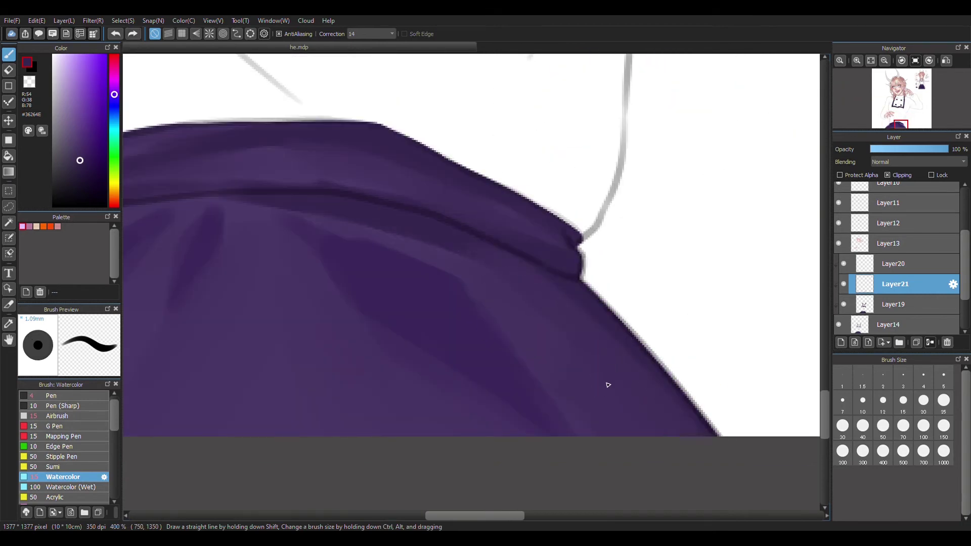
# Step: Return to lavender #DBC1FE and paint a highlight on the waistband's right end
pyautogui.scroll(-3, 606, 386)
pyautogui.click(29, 226)
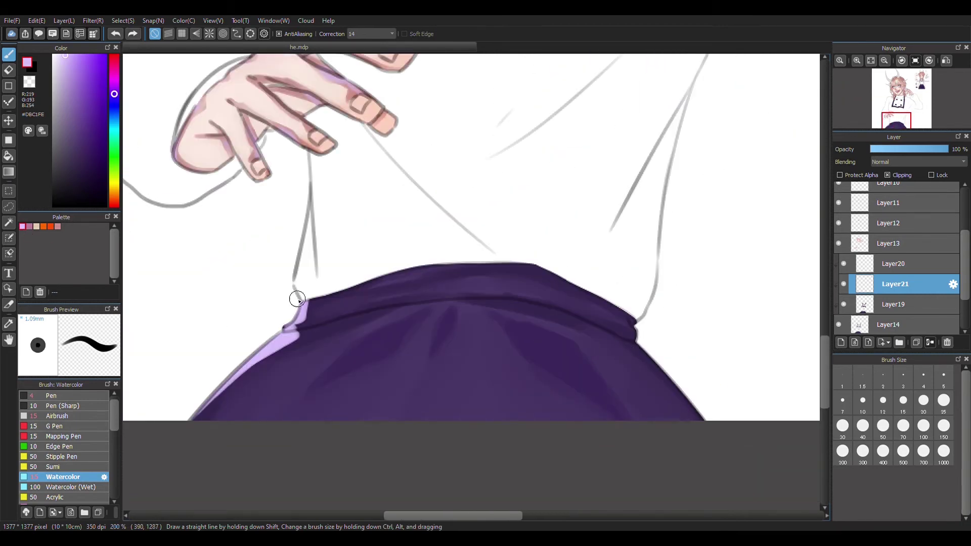
pyautogui.moveTo(618, 304); pyautogui.dragTo(636, 344)
# Step: Paint a lavender rim highlight from beneath the waistband down the skirt's right edge with a 0.73 mm brush
pyautogui.press('[')
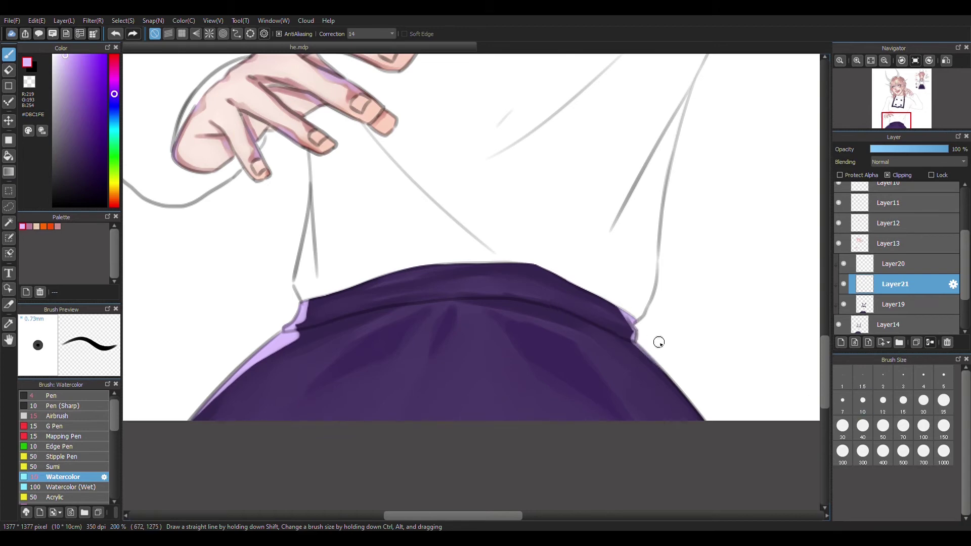
pyautogui.moveTo(513, 299); pyautogui.dragTo(680, 389)
pyautogui.hotkey('ctrl', 'z')
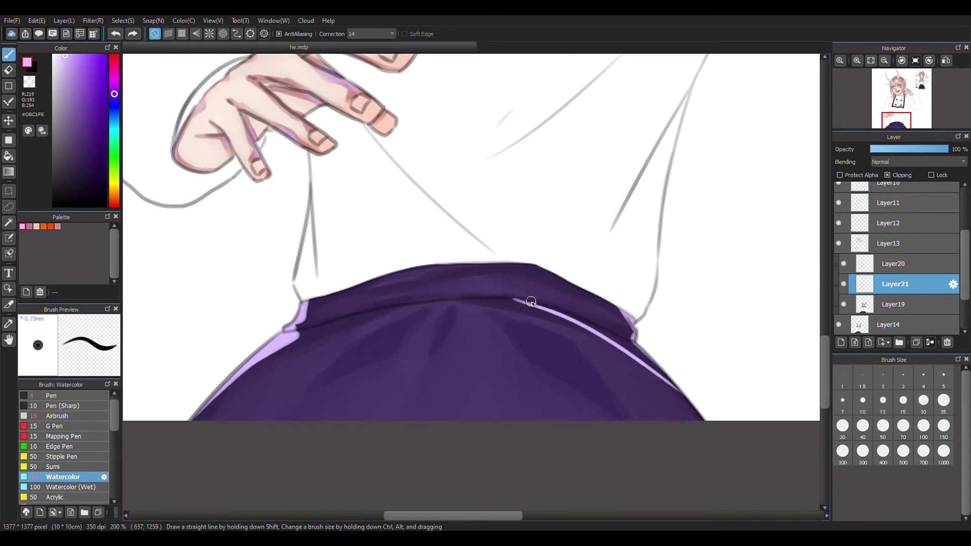
pyautogui.moveTo(520, 299); pyautogui.dragTo(607, 325)
pyautogui.hotkey('ctrl', 'z')
pyautogui.moveTo(520, 299); pyautogui.dragTo(657, 366)
pyautogui.hotkey('ctrl', 'z')
pyautogui.hotkey('ctrl', 'z')
pyautogui.moveTo(613, 337)
pyautogui.mouseDown()
pyautogui.moveTo(644, 352)
pyautogui.moveTo(631, 351)
pyautogui.mouseUp()
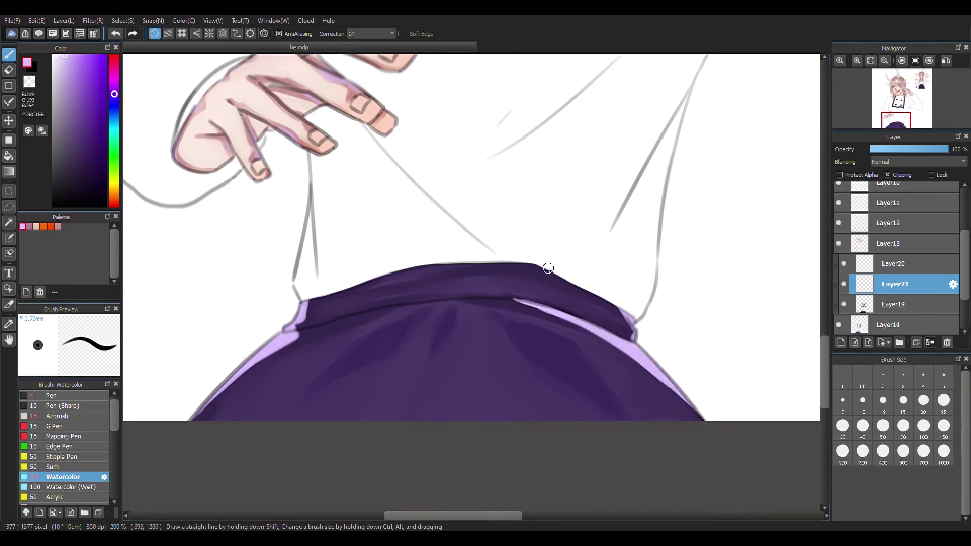
# Step: Refine the thin start of the right highlight beneath the waistband with a 0.51 mm brush
pyautogui.scroll(2, 548, 268)
pyautogui.hotkey('ctrl', 'Left')
pyautogui.press('[')
pyautogui.moveTo(485, 374); pyautogui.dragTo(505, 285)
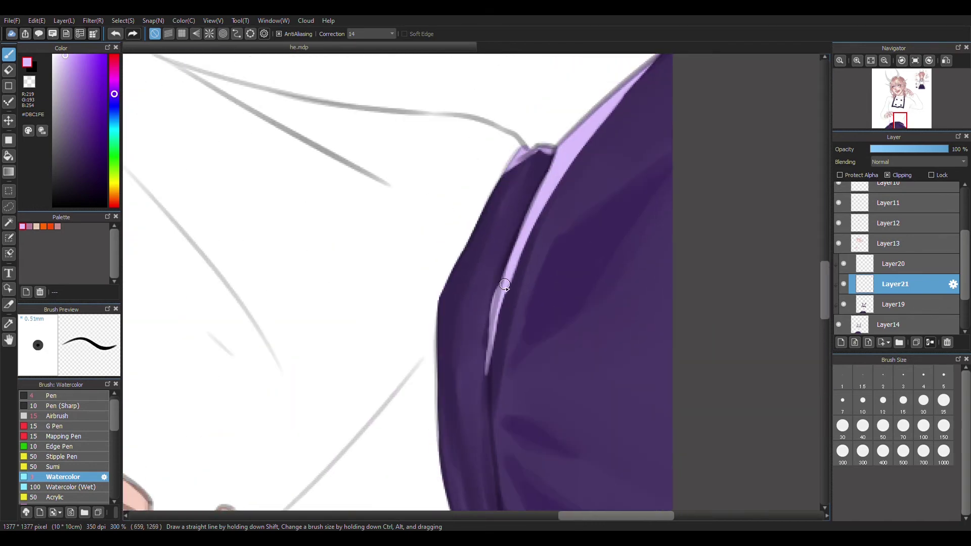
pyautogui.hotkey('ctrl', 'z')
pyautogui.moveTo(486, 351)
pyautogui.mouseDown()
pyautogui.moveTo(533, 236)
pyautogui.moveTo(508, 258)
pyautogui.mouseUp()
pyautogui.scroll(-5, 545, 184)
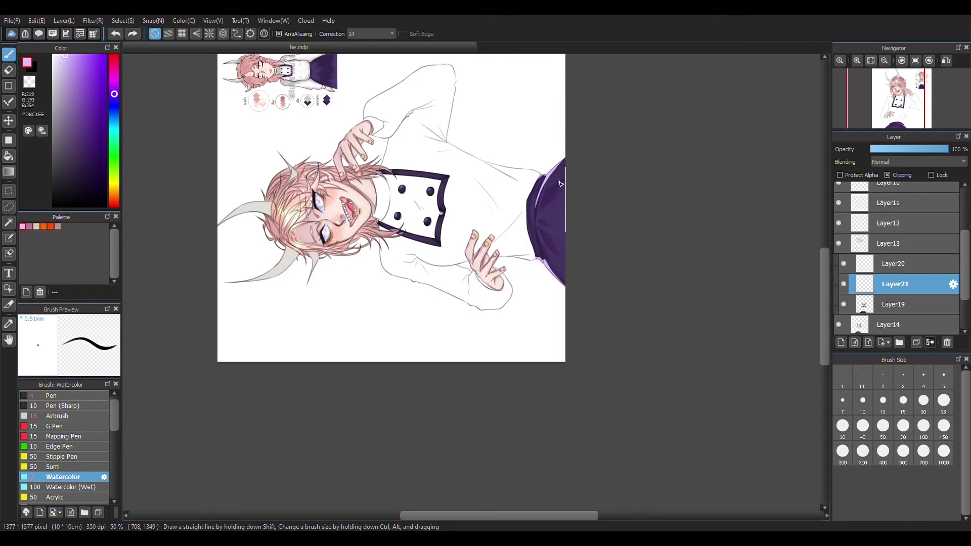
pyautogui.hotkey('ctrl', 'Right')
pyautogui.scroll(-1, 556, 266)
pyautogui.scroll(1, 556, 266)
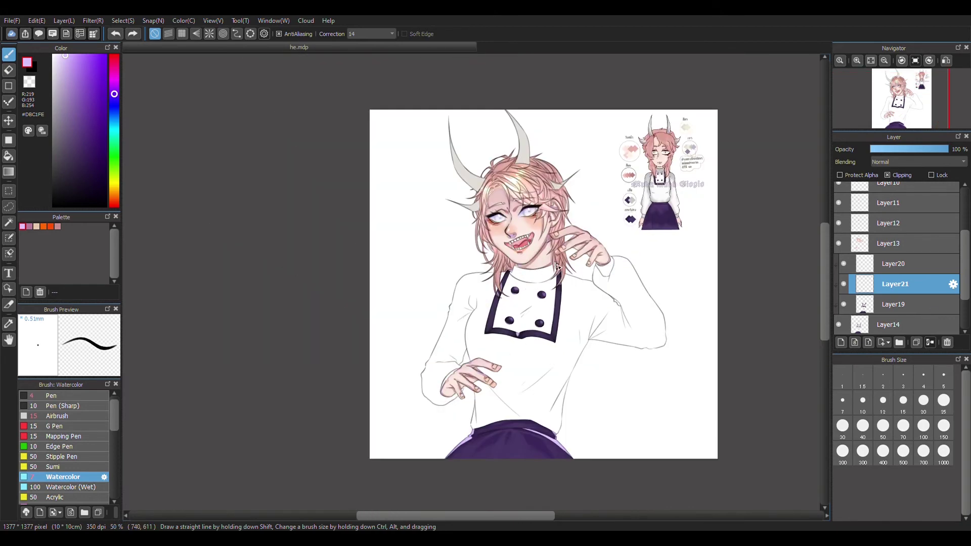
pyautogui.scroll(1, 556, 266)
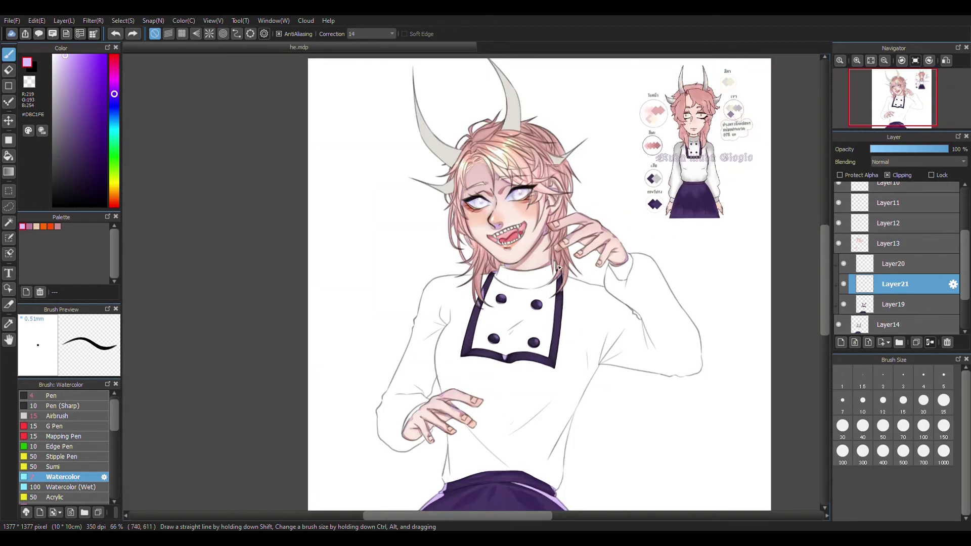
# Step: Add a clipped layer above Layer19 and airbrush dark purple #211A2B over the bib at 49% layer opacity
pyautogui.click(862, 306)
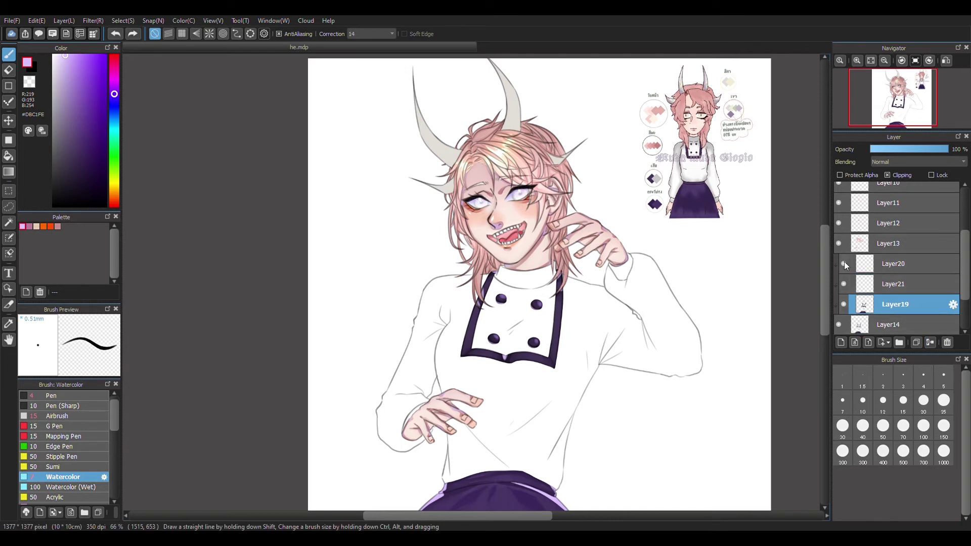
pyautogui.click(840, 343)
pyautogui.moveTo(457, 489); pyautogui.dragTo(431, 403)
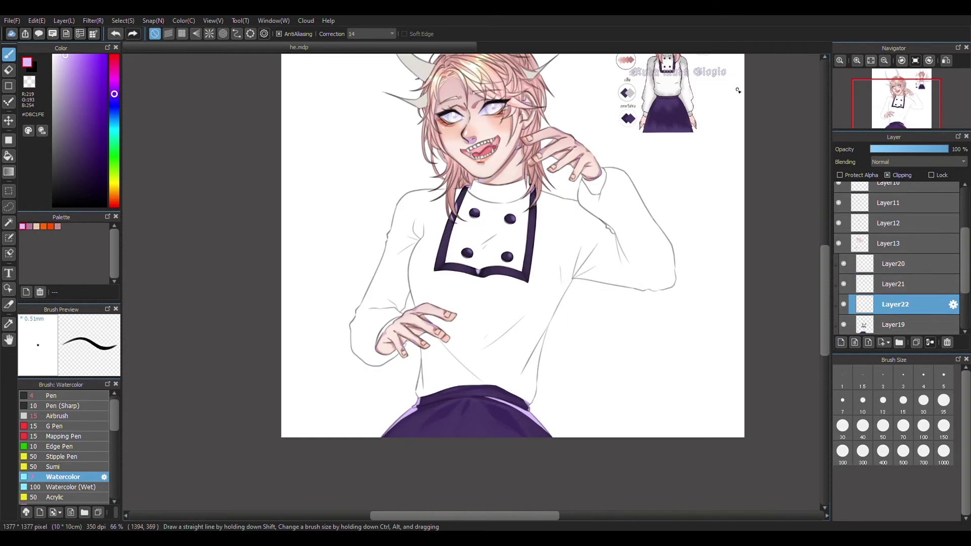
pyautogui.keyDown('alt'); pyautogui.click(430, 403); pyautogui.keyUp('alt')
pyautogui.moveTo(588, 335); pyautogui.dragTo(649, 304)
pyautogui.click(58, 416)
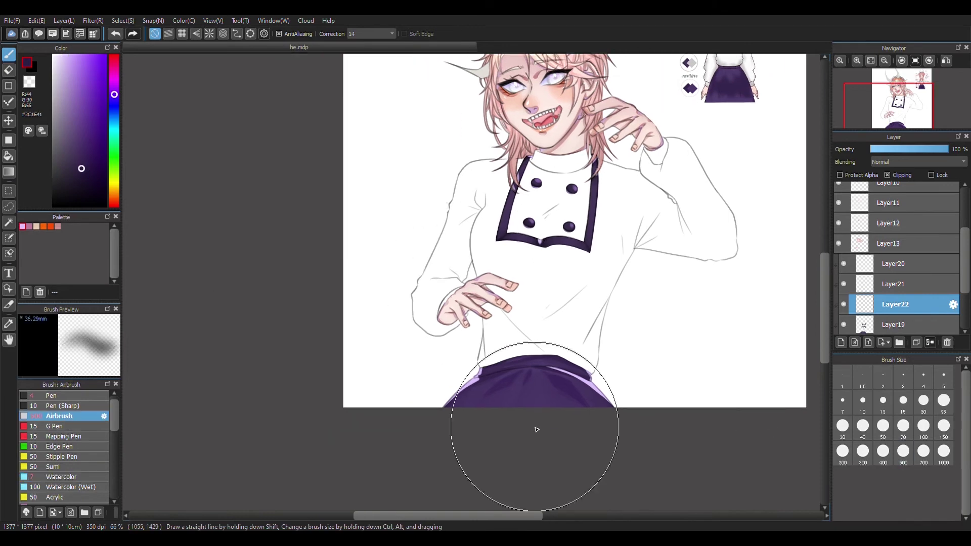
pyautogui.scroll(3, 531, 472)
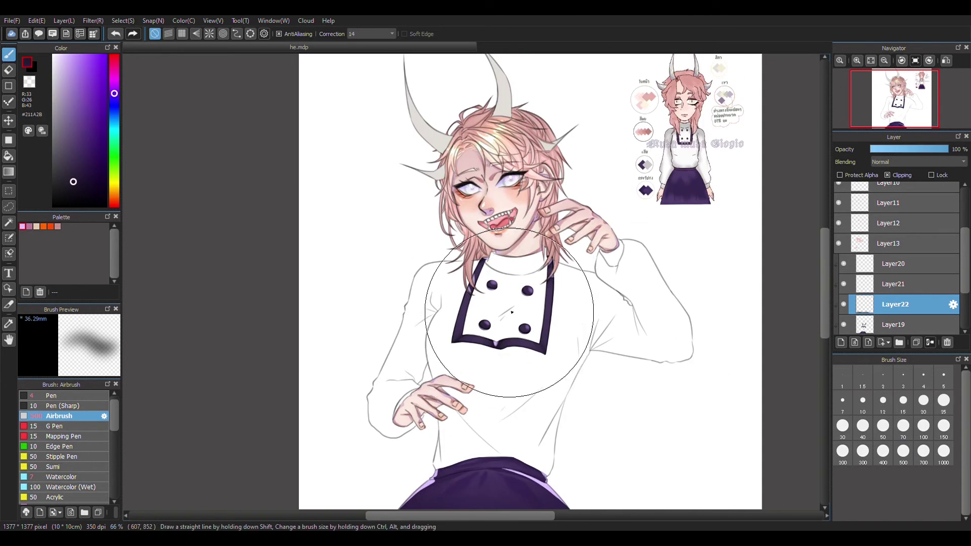
pyautogui.keyDown('alt'); pyautogui.click(466, 228); pyautogui.keyUp('alt')
pyautogui.moveTo(920, 157); pyautogui.dragTo(909, 151)
pyautogui.scroll(-2, 628, 395)
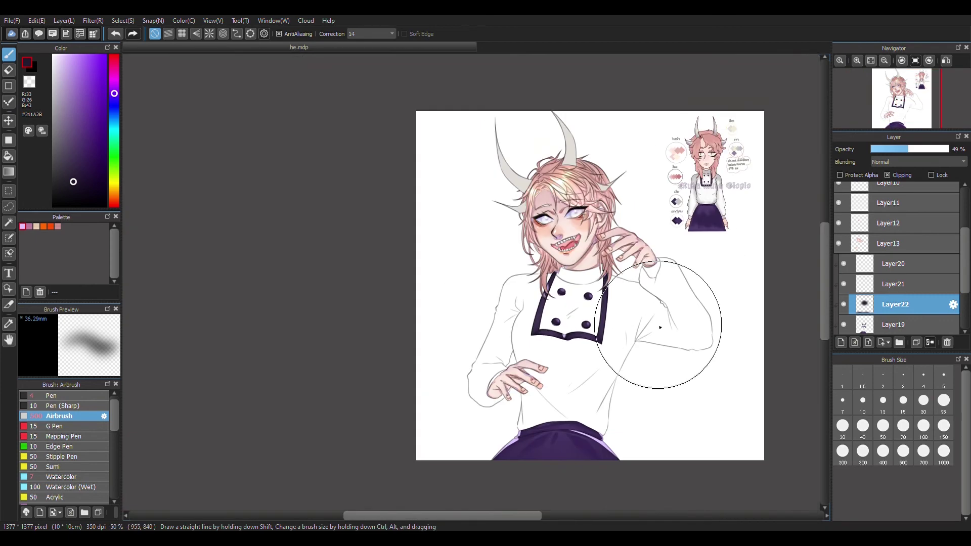
pyautogui.moveTo(555, 354); pyautogui.dragTo(519, 328)
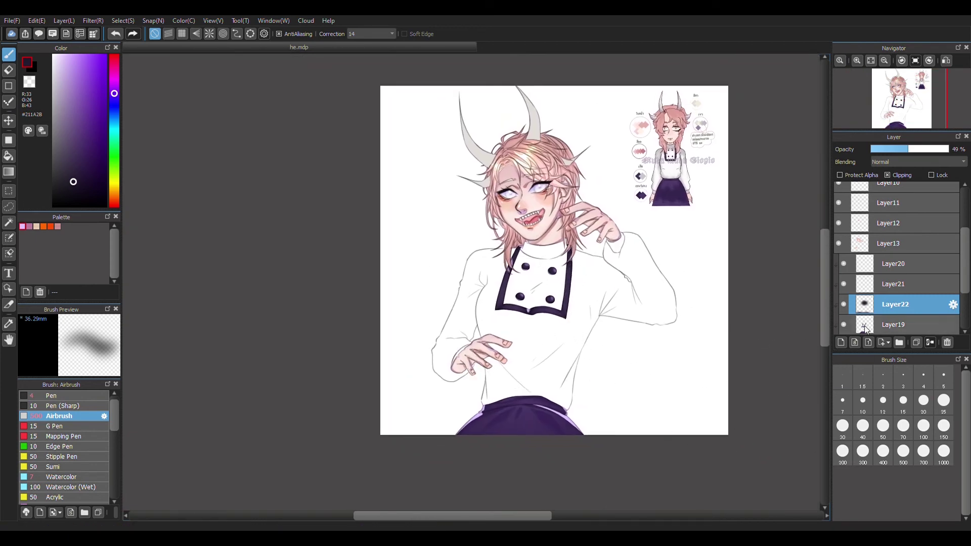
# Step: Merge the clipped shading and highlight layers of the purple clothing down into Layer14
pyautogui.hotkey('ctrl', 'e')
pyautogui.hotkey('ctrl', 'e')
pyautogui.hotkey('ctrl', 'e')
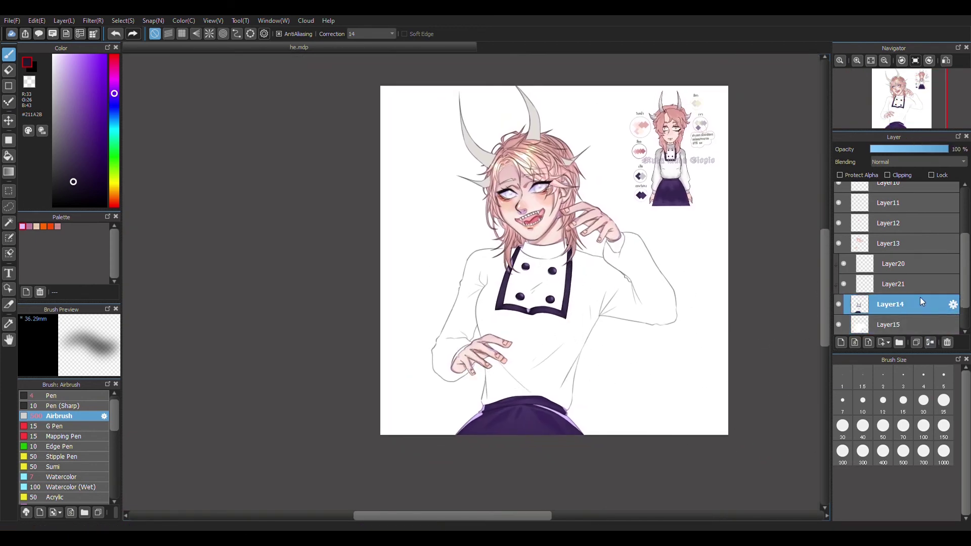
pyautogui.click(910, 271)
# Step: Add a clipped layer above Layer15 and airbrush light grey #C8C8C8 shading over the lower shirt and sleeves
pyautogui.moveTo(910, 272); pyautogui.dragTo(905, 292)
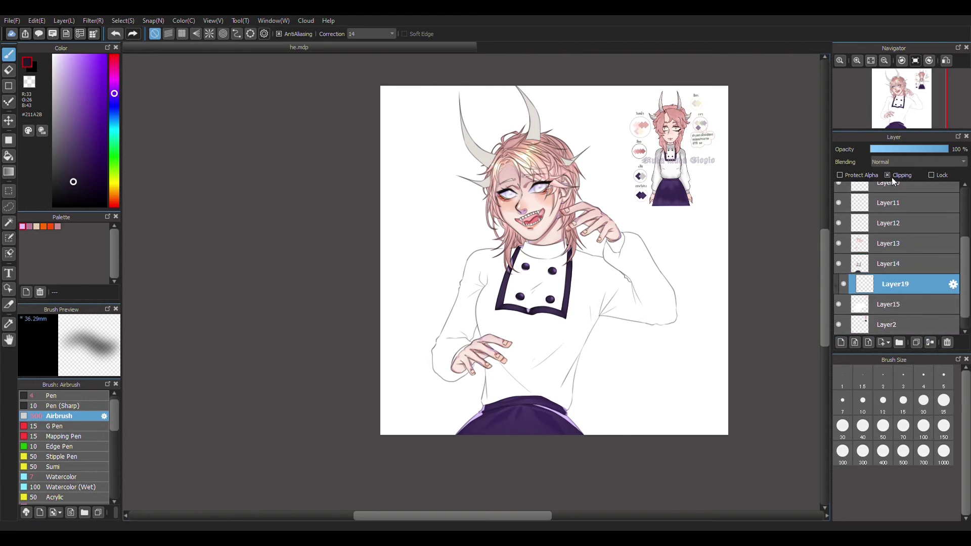
pyautogui.scroll(3, 590, 360)
pyautogui.scroll(-4, 607, 354)
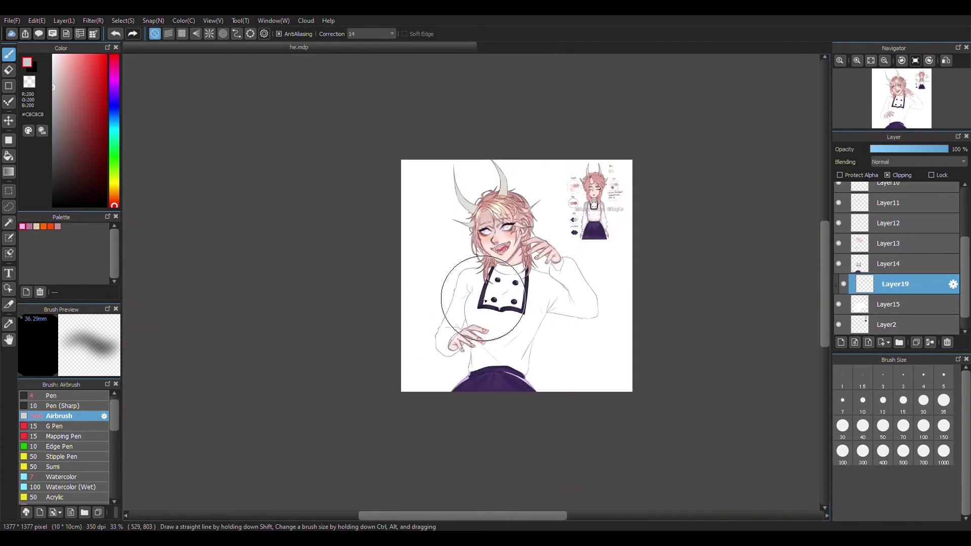
pyautogui.scroll(1, 645, 346)
pyautogui.moveTo(646, 346)
pyautogui.mouseDown()
pyautogui.moveTo(434, 430)
pyautogui.moveTo(501, 445)
pyautogui.moveTo(743, 199)
pyautogui.moveTo(711, 333)
pyautogui.mouseUp()
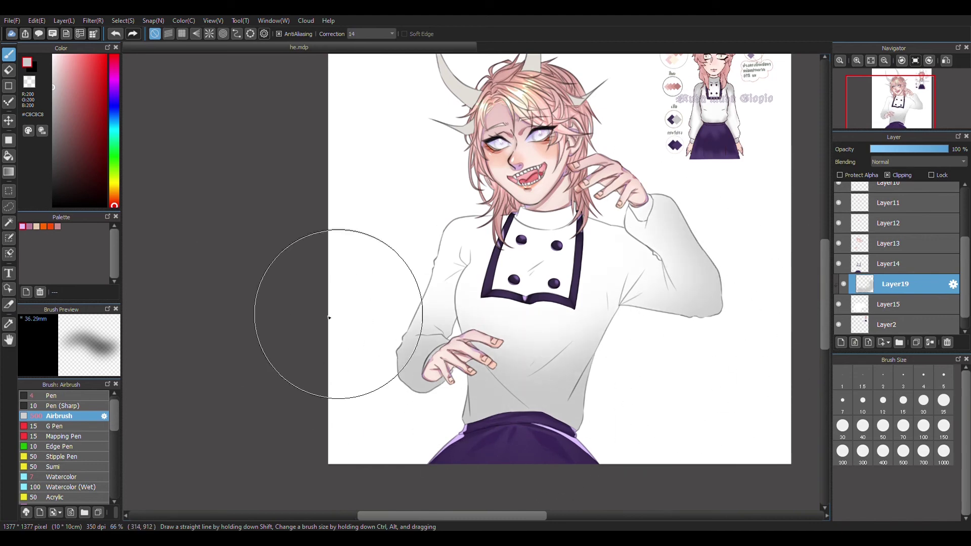
# Step: Add a clipped layer beneath the grey shading and airbrush orange #FF4E00 across the shirt's torso and sleeves
pyautogui.click(51, 226)
pyautogui.click(841, 342)
pyautogui.moveTo(428, 342)
pyautogui.mouseDown()
pyautogui.moveTo(477, 325)
pyautogui.moveTo(581, 423)
pyautogui.moveTo(738, 290)
pyautogui.mouseUp()
pyautogui.moveTo(465, 324); pyautogui.dragTo(514, 430)
pyautogui.moveTo(540, 400); pyautogui.dragTo(511, 323)
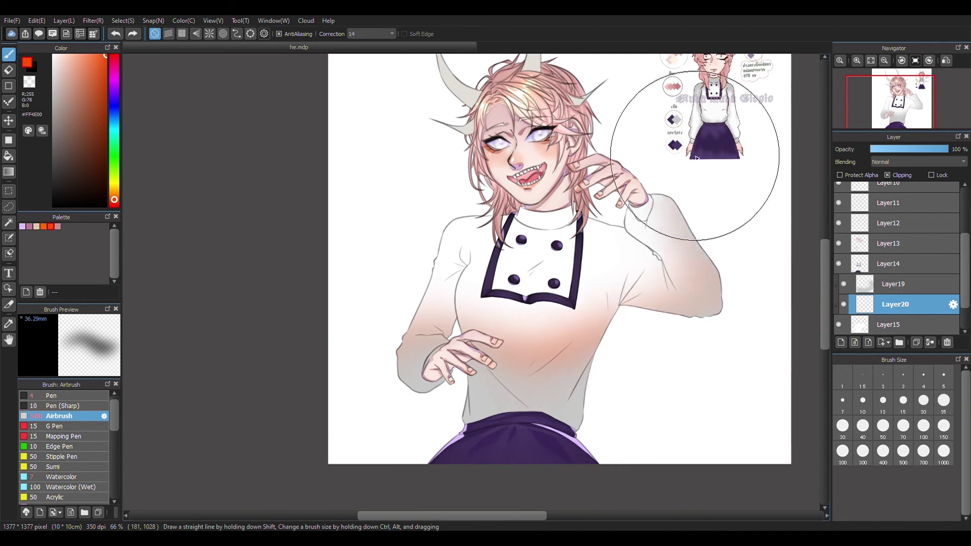
# Step: Try opacities of 85% for the grey shading layer and 36% for the orange tint layer
pyautogui.click(921, 149)
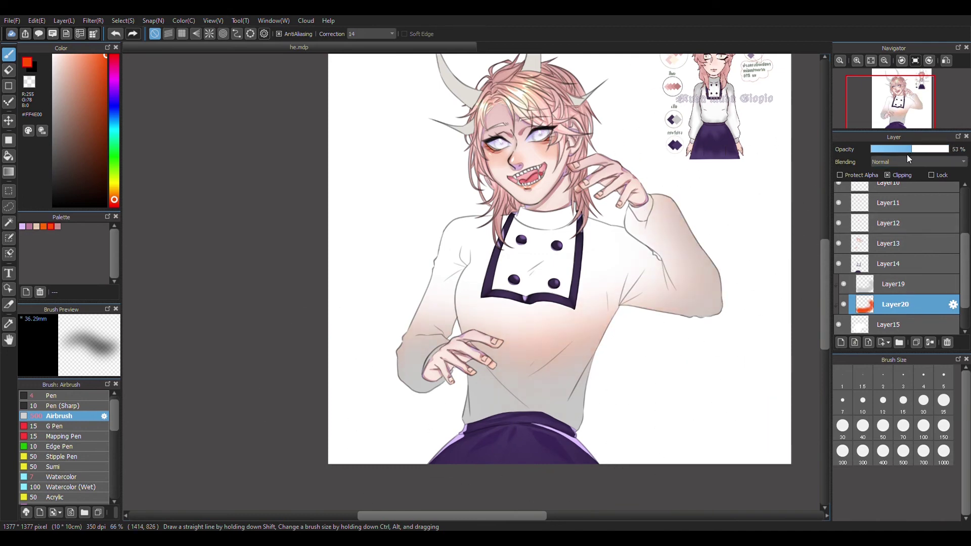
pyautogui.click(921, 280)
pyautogui.click(915, 150)
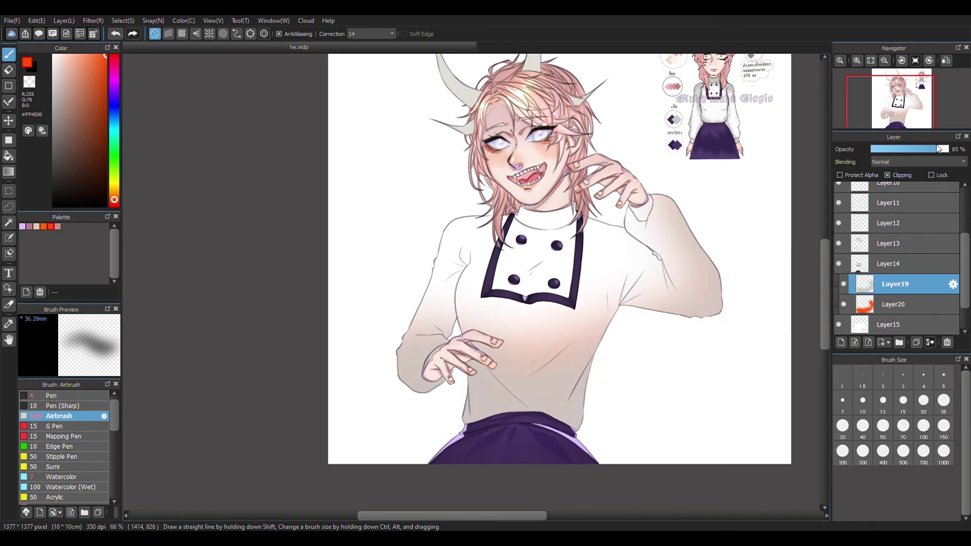
pyautogui.click(902, 303)
pyautogui.click(899, 149)
pyautogui.scroll(-2, 601, 361)
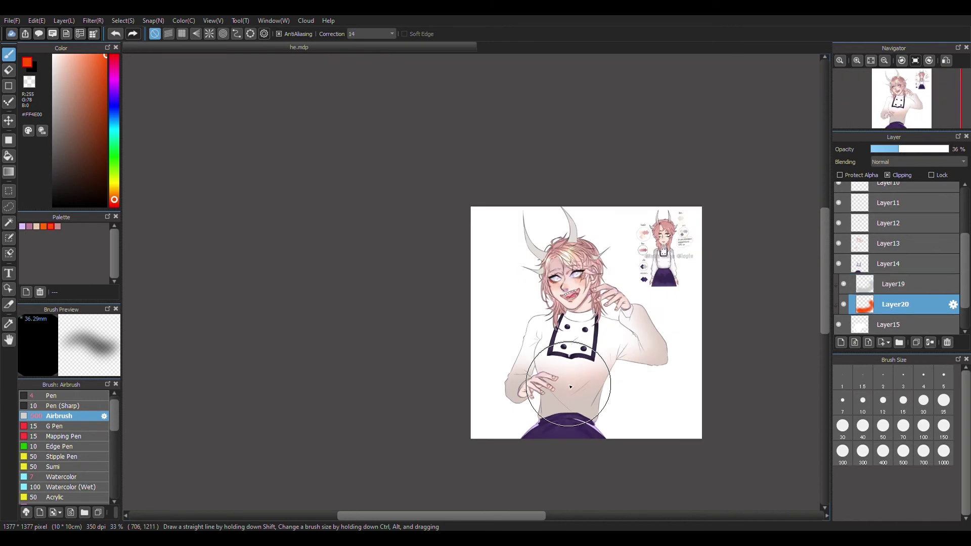
pyautogui.scroll(2, 587, 365)
# Step: Set the grey shading layer's opacity to 68% and the orange tint layer's opacity to 26%
pyautogui.click(912, 284)
pyautogui.click(920, 150)
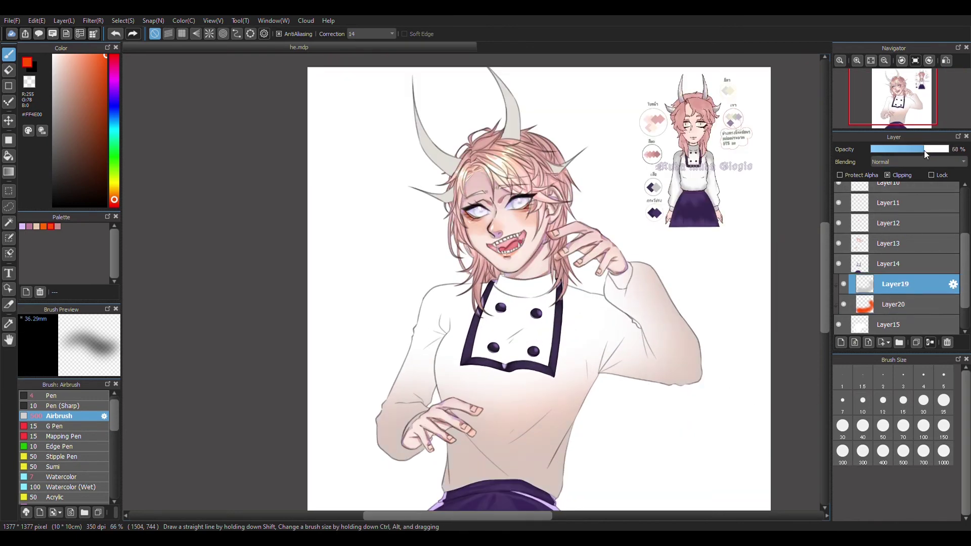
pyautogui.click(920, 302)
pyautogui.click(893, 150)
pyautogui.scroll(-2, 617, 340)
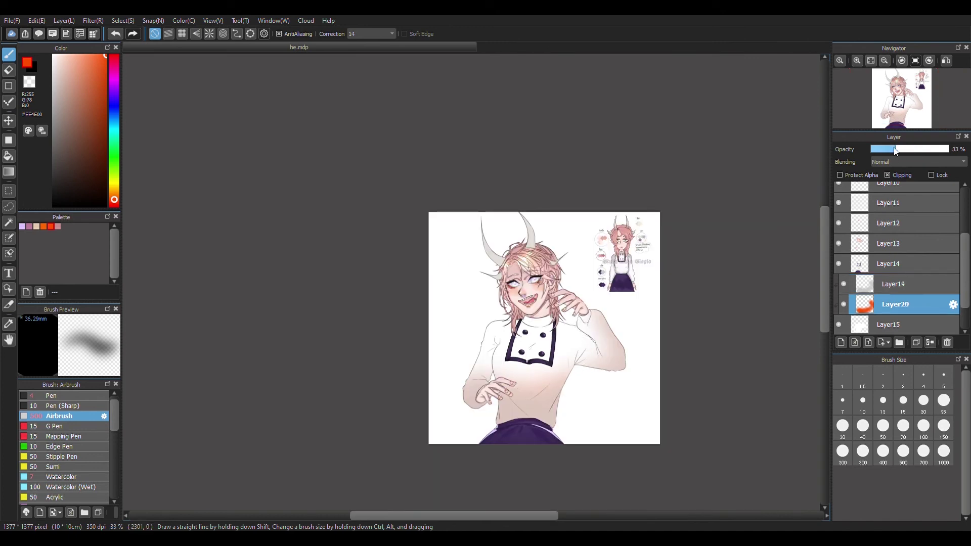
pyautogui.click(891, 150)
pyautogui.scroll(1, 589, 396)
pyautogui.scroll(-2, 617, 346)
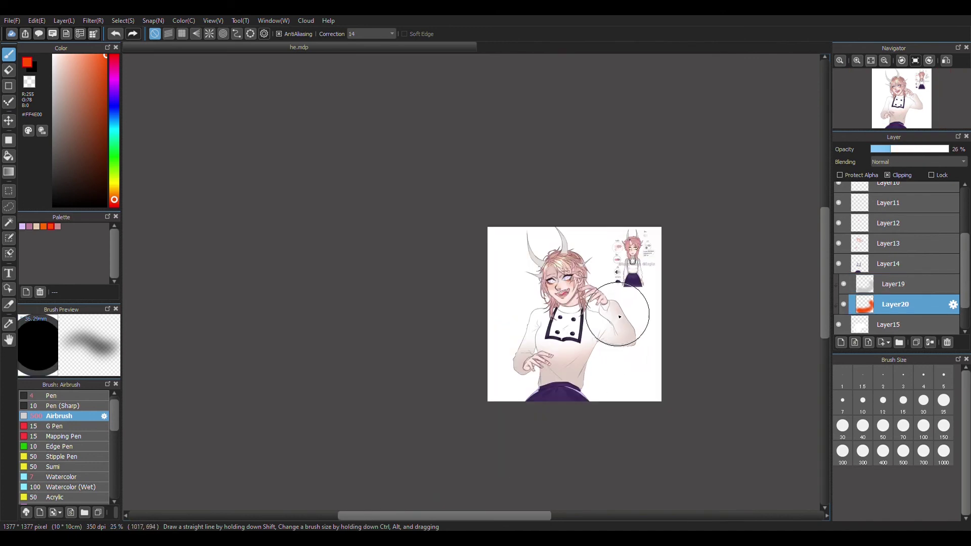
# Step: Add a clipped layer beneath the orange tint and paint #C8C8C8 shadows on the collar with a 1.09 mm Watercolor brush
pyautogui.scroll(4, 621, 238)
pyautogui.scroll(-2, 620, 238)
pyautogui.hotkey('ctrl', 'shift', 'n')
pyautogui.scroll(2, 546, 331)
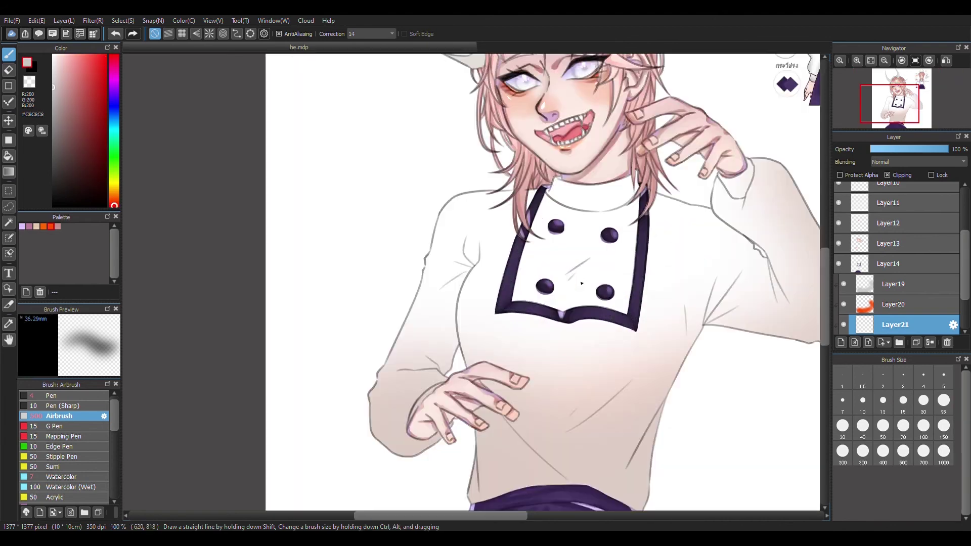
pyautogui.click(59, 477)
pyautogui.scroll(2, 494, 245)
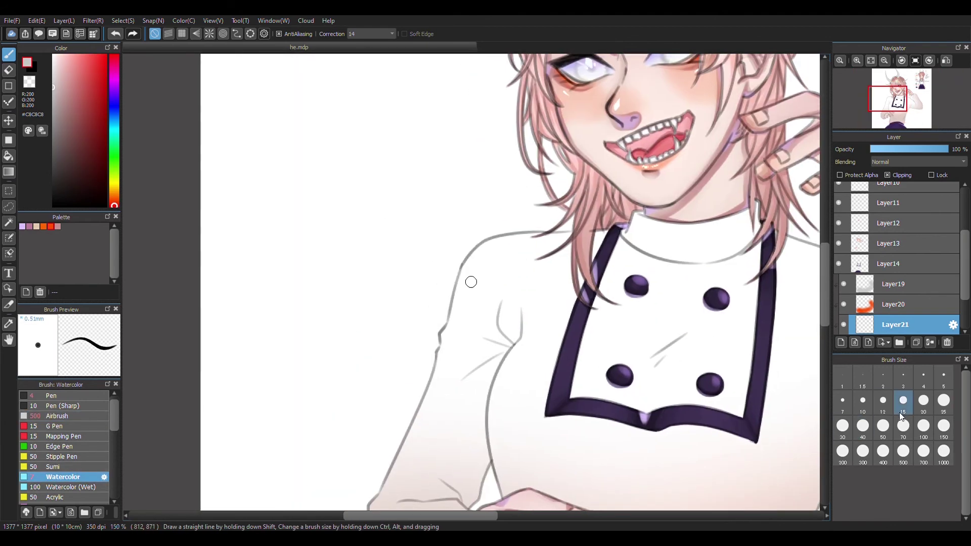
pyautogui.hotkey('ctrl', 'z')
pyautogui.moveTo(635, 234)
pyautogui.mouseDown()
pyautogui.moveTo(669, 267)
pyautogui.moveTo(701, 267)
pyautogui.mouseUp()
pyautogui.moveTo(756, 242)
pyautogui.mouseDown()
pyautogui.moveTo(609, 298)
pyautogui.moveTo(588, 287)
pyautogui.mouseUp()
pyautogui.hotkey('ctrl', 'z')
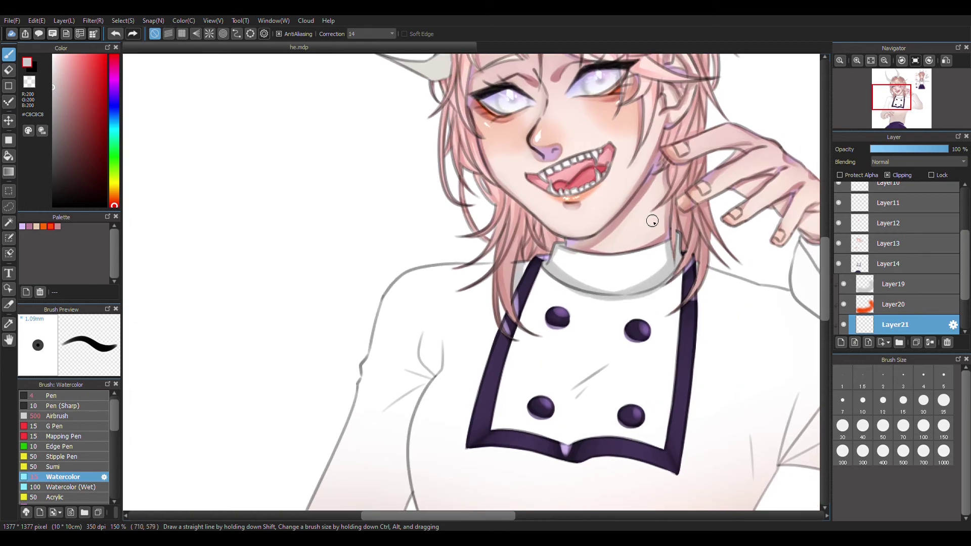
# Step: Paint grey Watercolor shadows on the shirt's shoulder beneath the hair strands beside the collar
pyautogui.scroll(-3, 652, 221)
pyautogui.scroll(5, 502, 201)
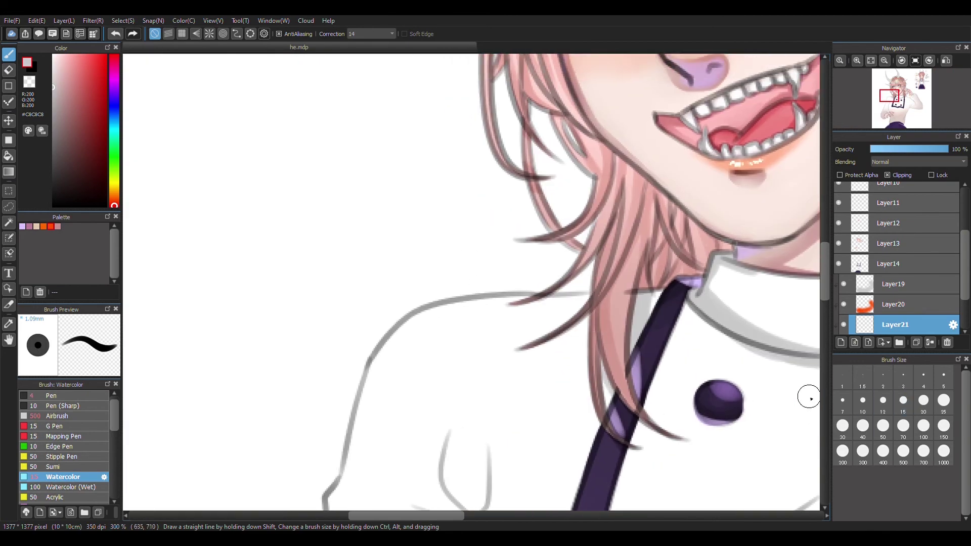
pyautogui.moveTo(581, 313)
pyautogui.mouseDown()
pyautogui.moveTo(587, 422)
pyautogui.moveTo(551, 343)
pyautogui.moveTo(537, 351)
pyautogui.moveTo(580, 296)
pyautogui.mouseUp()
pyautogui.hotkey('ctrl', 'z')
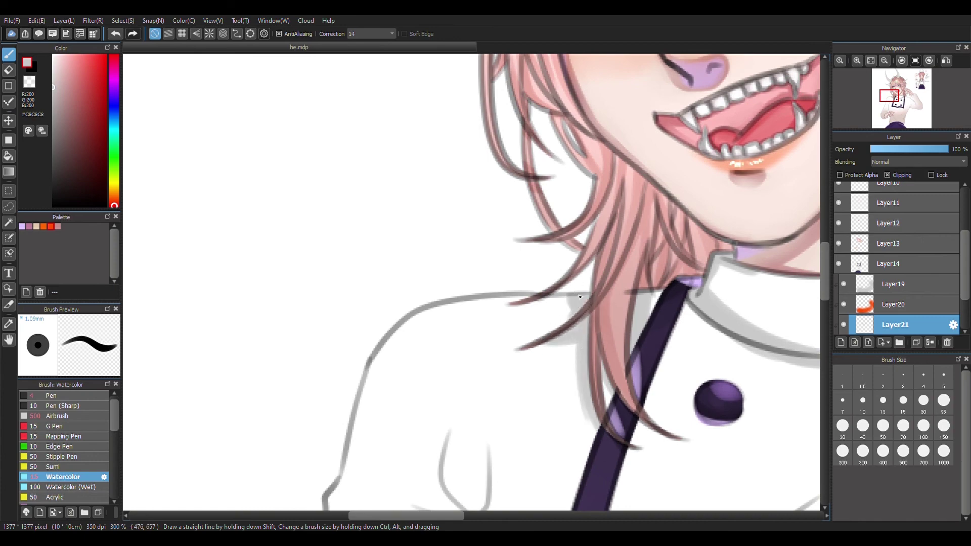
# Step: Shade the shoulder nearest the raised hand and the shirt's edge along the raised sleeve in grey
pyautogui.scroll(-4, 657, 273)
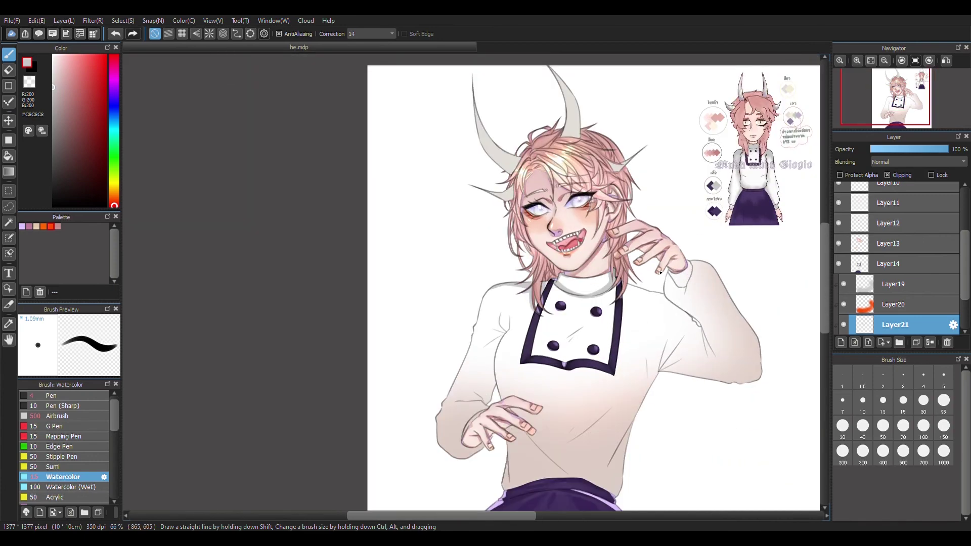
pyautogui.scroll(3, 659, 272)
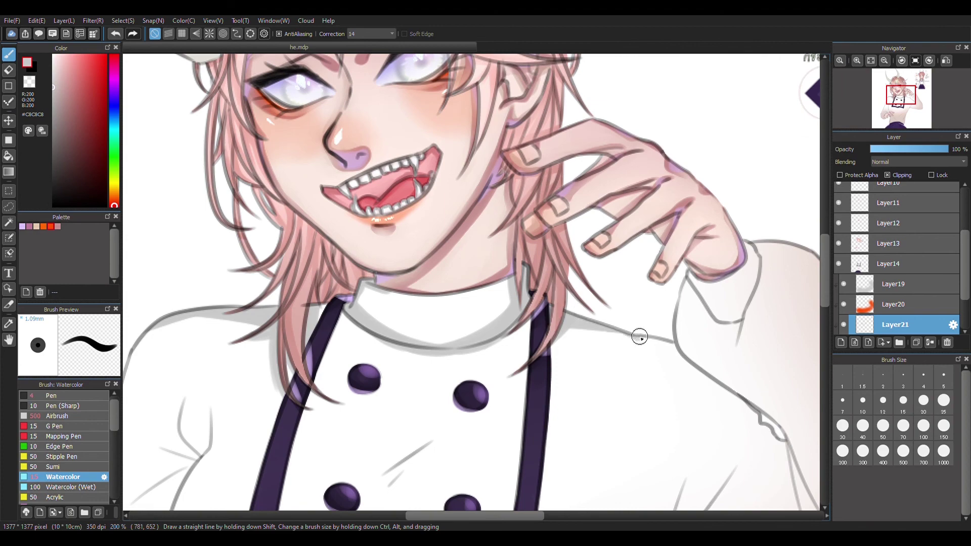
pyautogui.moveTo(759, 329); pyautogui.dragTo(642, 192)
pyautogui.moveTo(594, 349); pyautogui.dragTo(633, 291)
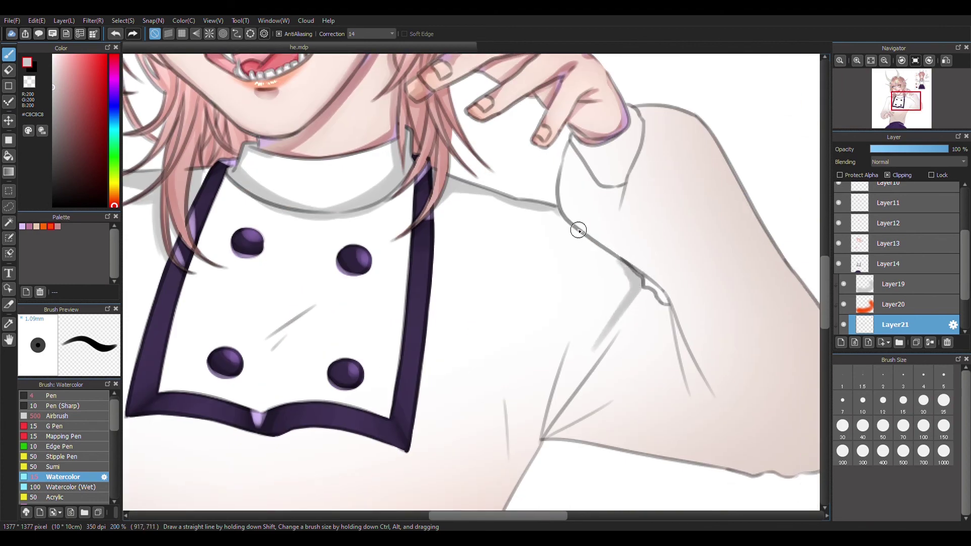
pyautogui.moveTo(556, 208)
pyautogui.mouseDown()
pyautogui.moveTo(589, 244)
pyautogui.moveTo(590, 357)
pyautogui.moveTo(631, 272)
pyautogui.mouseUp()
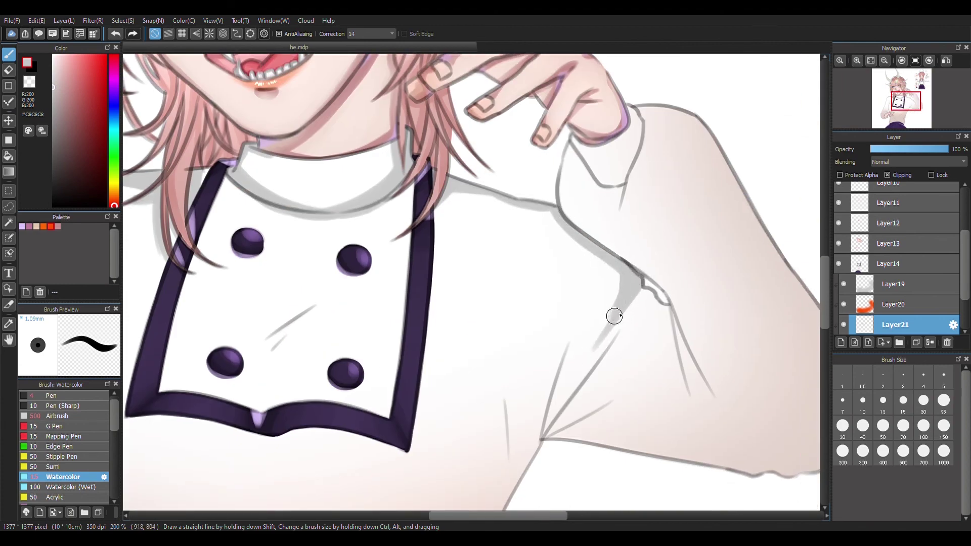
# Step: Paint grey fold shadows radiating from the armpit and along the creases of the raised upper sleeve
pyautogui.moveTo(657, 302)
pyautogui.mouseDown()
pyautogui.moveTo(642, 343)
pyautogui.moveTo(667, 301)
pyautogui.moveTo(697, 408)
pyautogui.moveTo(718, 402)
pyautogui.mouseUp()
pyautogui.hotkey('ctrl', 'z')
pyautogui.moveTo(587, 376); pyautogui.dragTo(543, 439)
pyautogui.moveTo(607, 348); pyautogui.dragTo(567, 425)
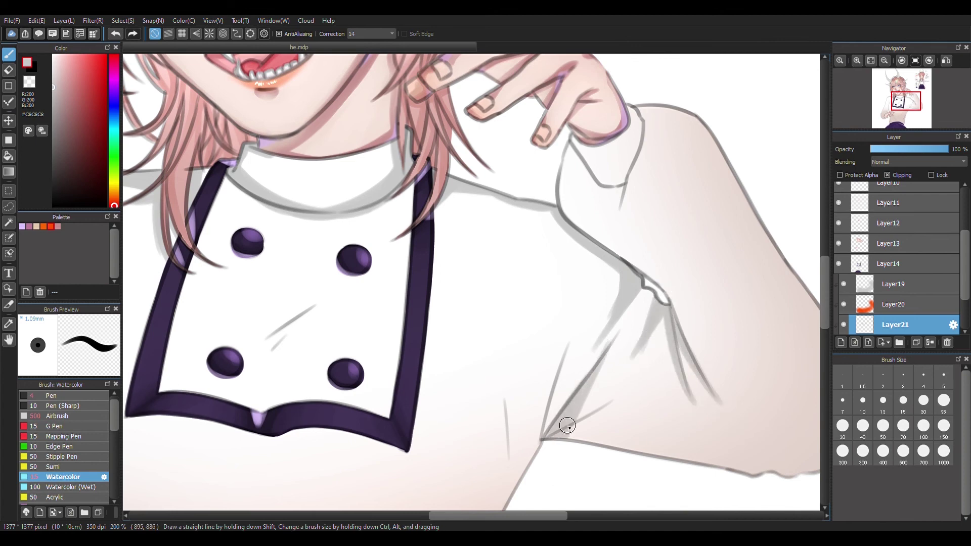
pyautogui.moveTo(627, 389)
pyautogui.mouseDown()
pyautogui.moveTo(559, 435)
pyautogui.moveTo(649, 457)
pyautogui.mouseUp()
pyautogui.moveTo(575, 332); pyautogui.dragTo(549, 443)
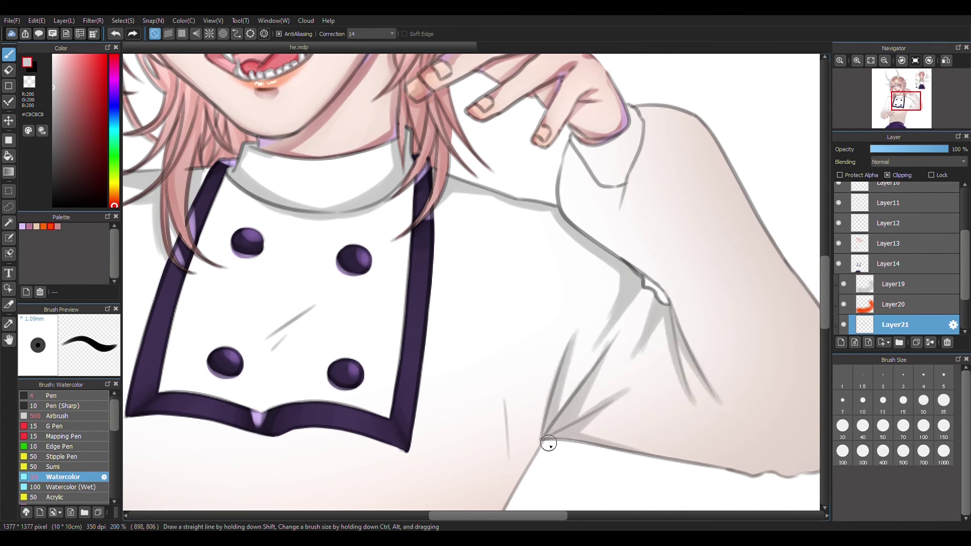
# Step: Shade the raised sleeve's elbow, outer edge and cuff, enlarging the Watercolor brush to 2.18 mm
pyautogui.scroll(-6, 646, 285)
pyautogui.scroll(5, 648, 314)
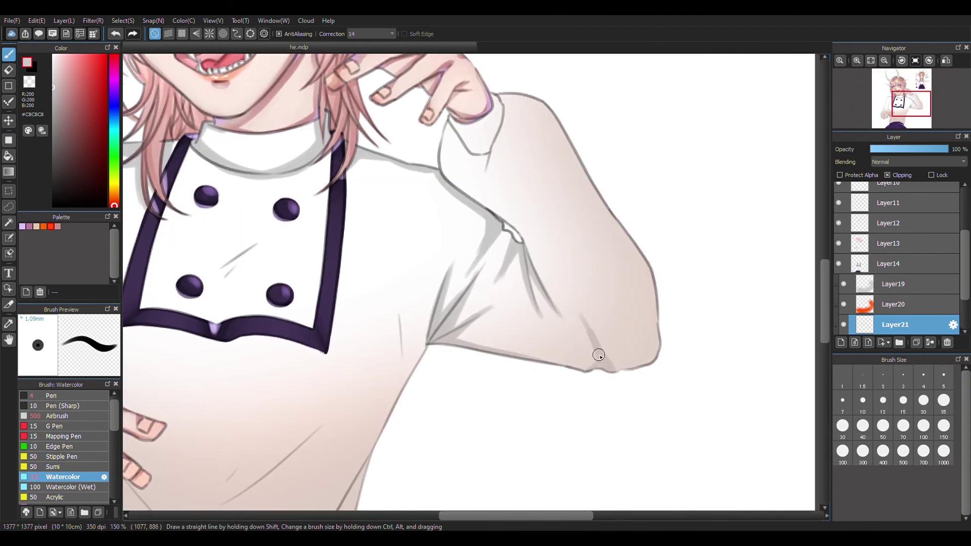
pyautogui.moveTo(652, 266)
pyautogui.mouseDown()
pyautogui.moveTo(689, 400)
pyautogui.moveTo(609, 251)
pyautogui.moveTo(672, 347)
pyautogui.mouseUp()
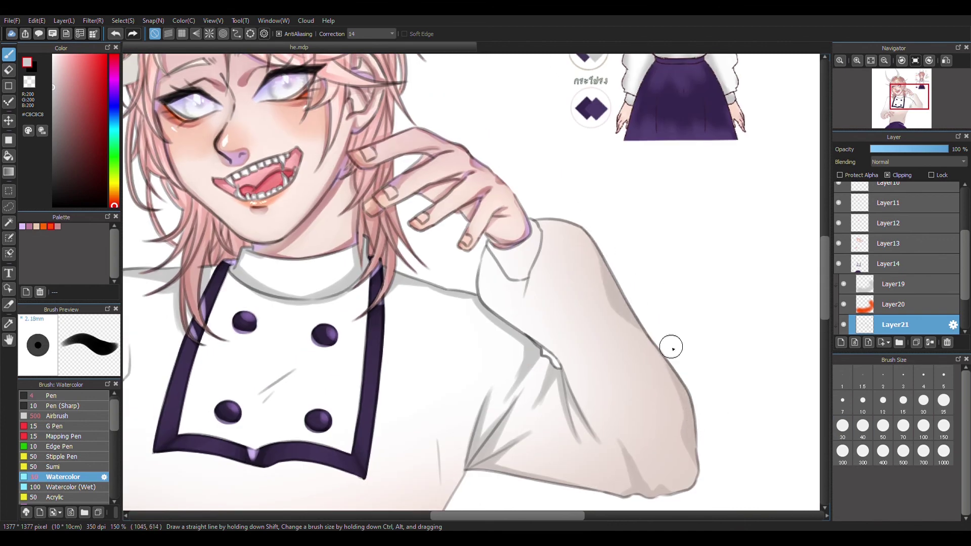
pyautogui.moveTo(475, 270)
pyautogui.mouseDown()
pyautogui.moveTo(499, 271)
pyautogui.moveTo(515, 286)
pyautogui.moveTo(550, 223)
pyautogui.moveTo(577, 218)
pyautogui.moveTo(542, 241)
pyautogui.moveTo(522, 274)
pyautogui.moveTo(536, 236)
pyautogui.mouseUp()
pyautogui.moveTo(626, 292); pyautogui.dragTo(663, 231)
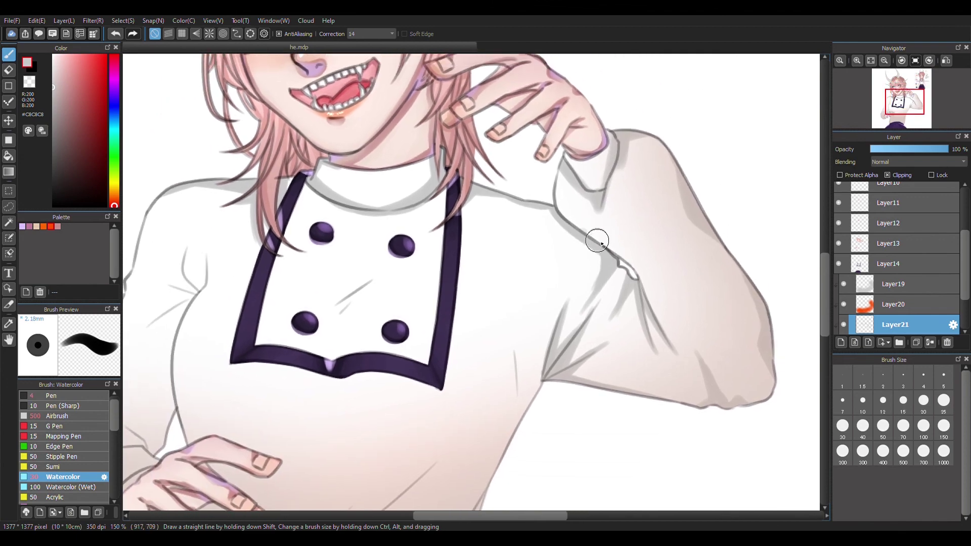
# Step: Reduce the Watercolor brush to 1.45 mm and shade the lowered sleeve's outer edge, elbow and folds and the adjoining side of the torso
pyautogui.scroll(-10, 615, 221)
pyautogui.scroll(10, 619, 311)
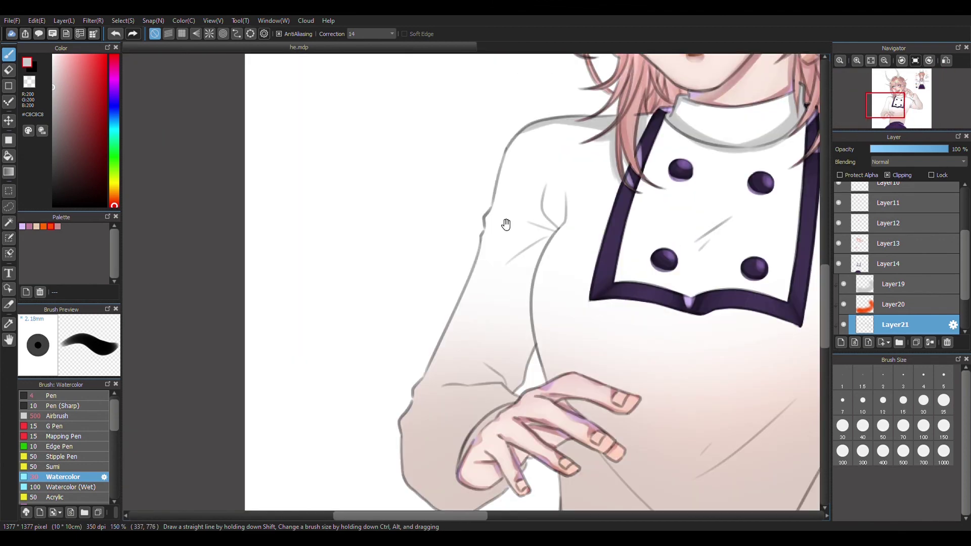
pyautogui.press('[')
pyautogui.moveTo(490, 273)
pyautogui.mouseDown()
pyautogui.moveTo(496, 284)
pyautogui.moveTo(537, 233)
pyautogui.mouseUp()
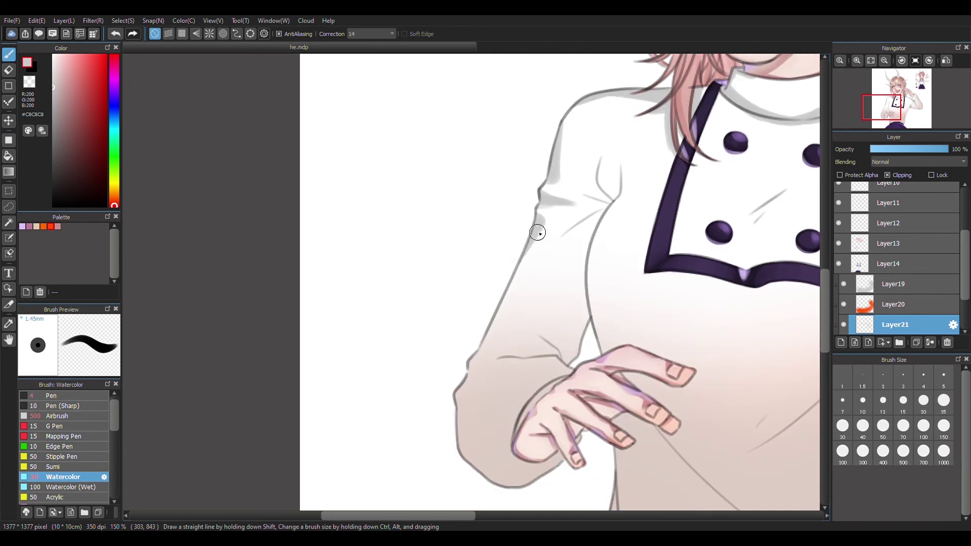
pyautogui.moveTo(484, 338)
pyautogui.mouseDown()
pyautogui.moveTo(467, 379)
pyautogui.moveTo(486, 481)
pyautogui.moveTo(466, 418)
pyautogui.mouseUp()
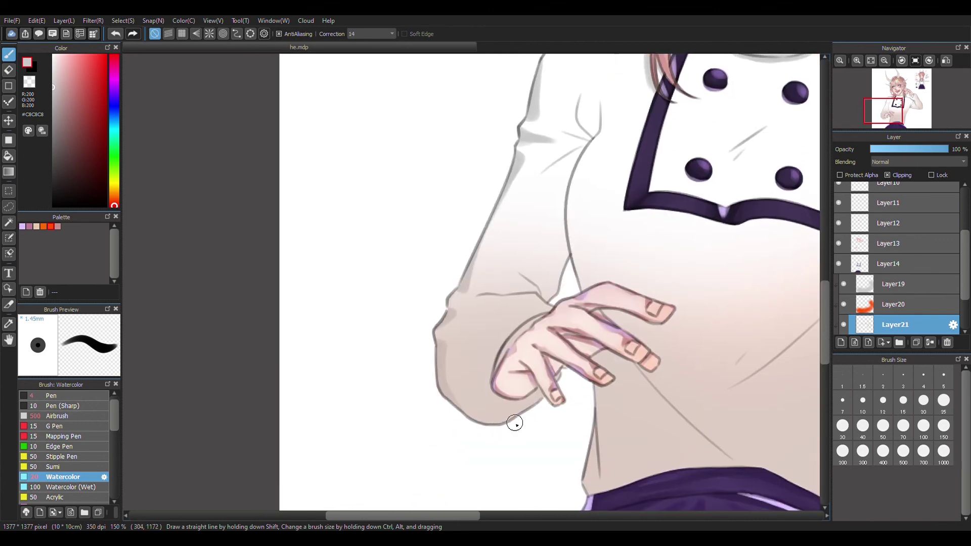
pyautogui.moveTo(560, 312)
pyautogui.mouseDown()
pyautogui.moveTo(517, 296)
pyautogui.moveTo(559, 304)
pyautogui.moveTo(529, 396)
pyautogui.moveTo(526, 303)
pyautogui.moveTo(515, 382)
pyautogui.mouseUp()
pyautogui.moveTo(522, 330)
pyautogui.mouseDown()
pyautogui.moveTo(494, 340)
pyautogui.moveTo(546, 251)
pyautogui.moveTo(537, 323)
pyautogui.moveTo(569, 438)
pyautogui.mouseUp()
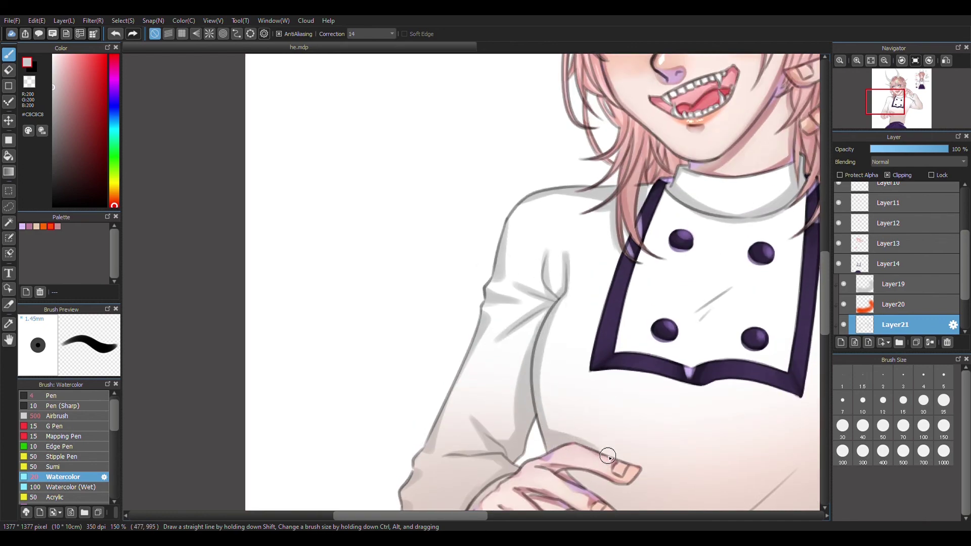